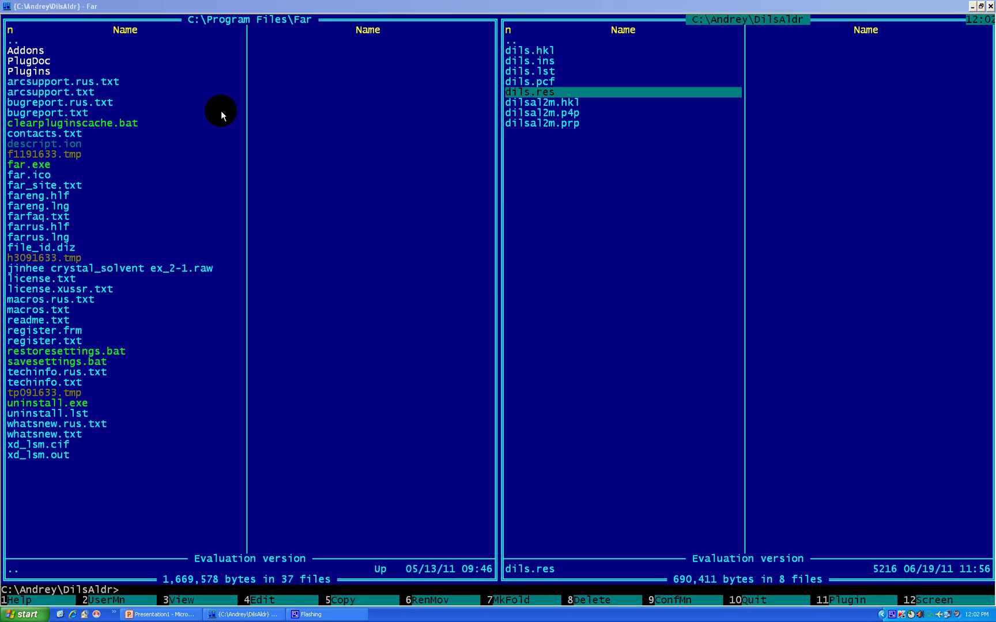
Open dils.ins from the DilsAldr folder for editing and go to the start of the file.
click(442, 5)
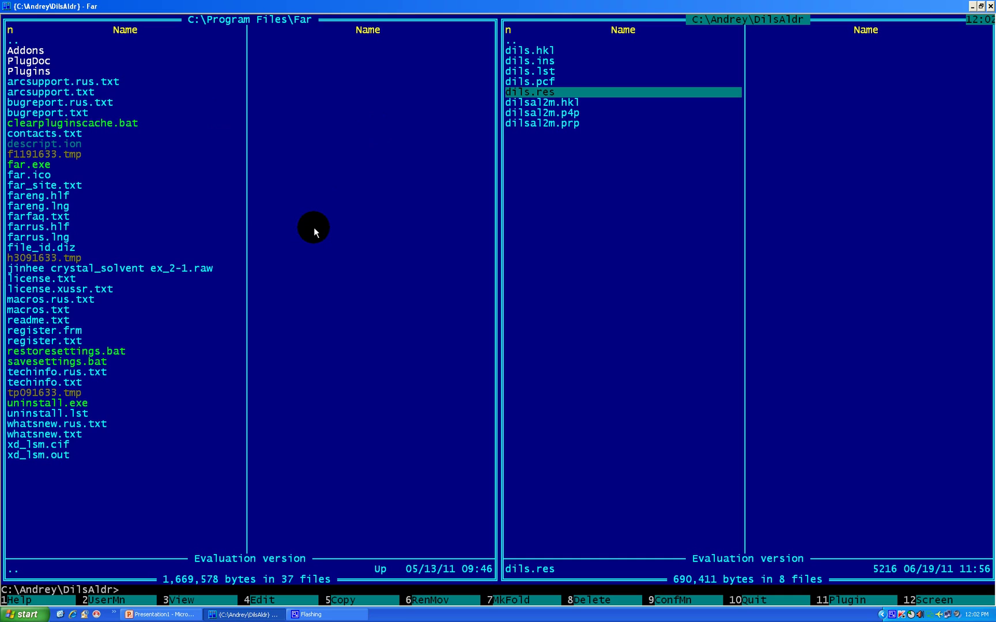
key(Up)
key(Up)
key(Up)
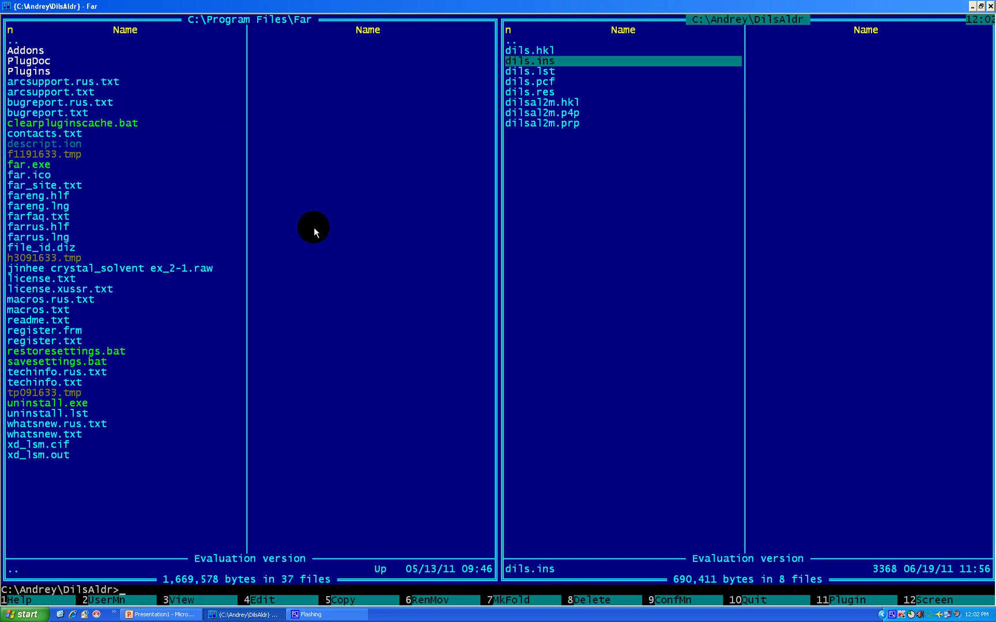
key(F4)
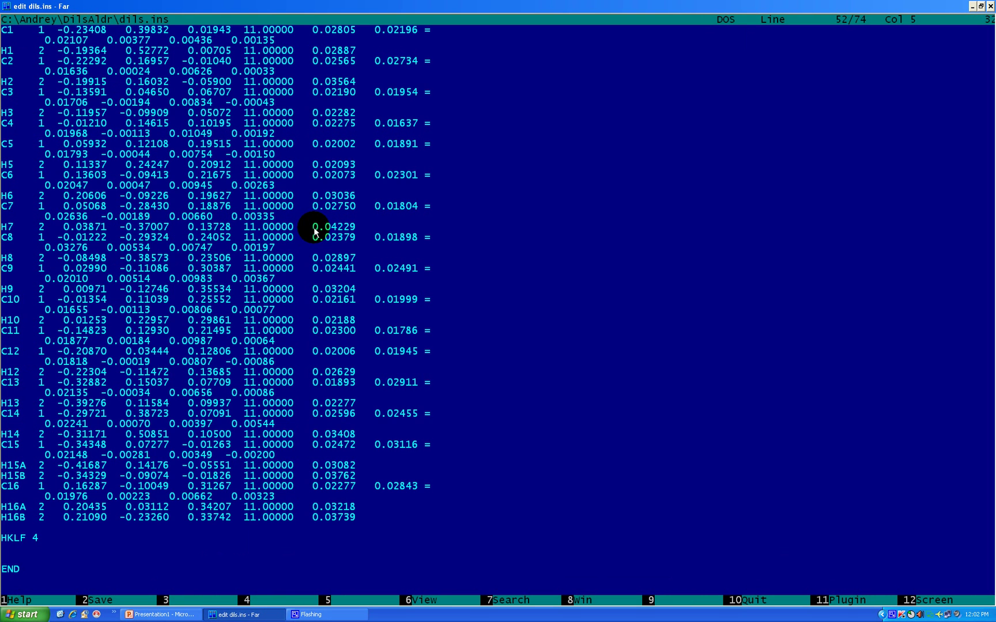
key(Page_Up)
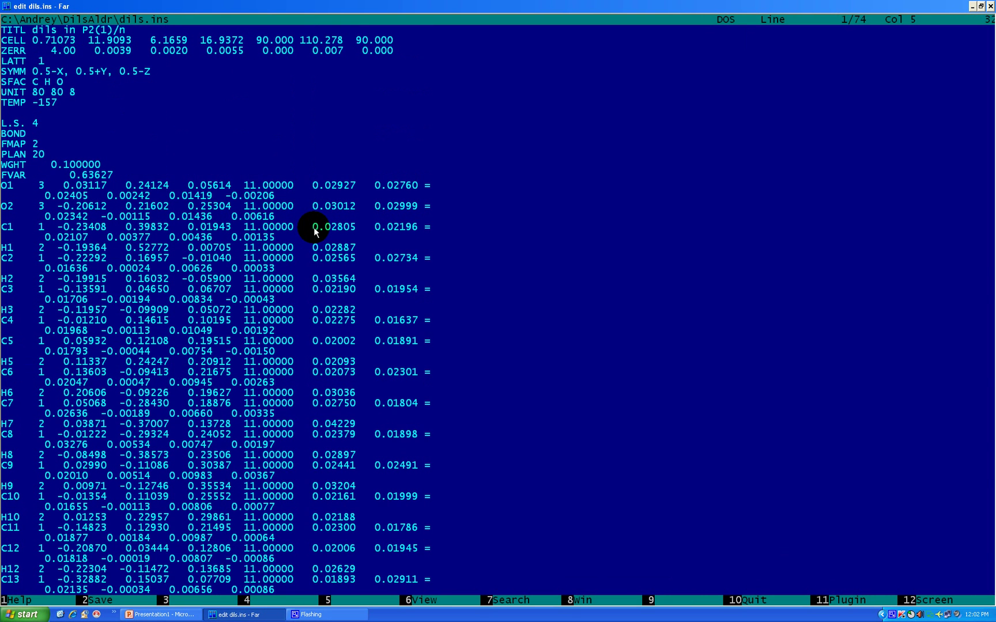
Add the ACTA instruction on the blank line below TEMP in dils.ins and save the file.
key(Down)
key(Down)
key(Down)
key(Down)
key(Down)
key(Down)
key(Down)
key(Left)
key(Left)
key(Left)
text(ACTA)
key(F10)
key(Return)
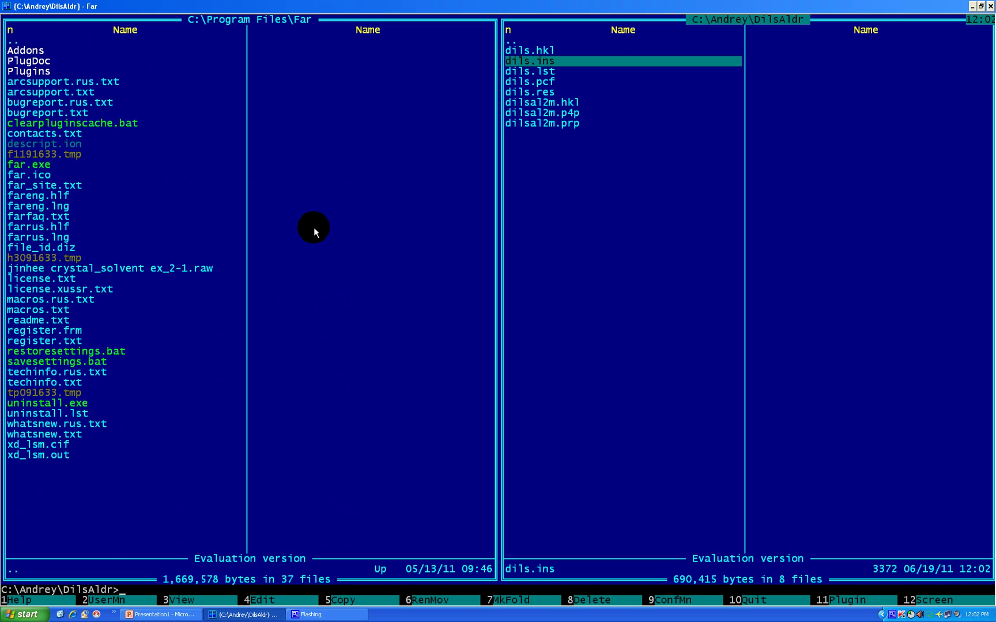
Run the refinement with the command "xl dils" and check its console output.
text(xl)
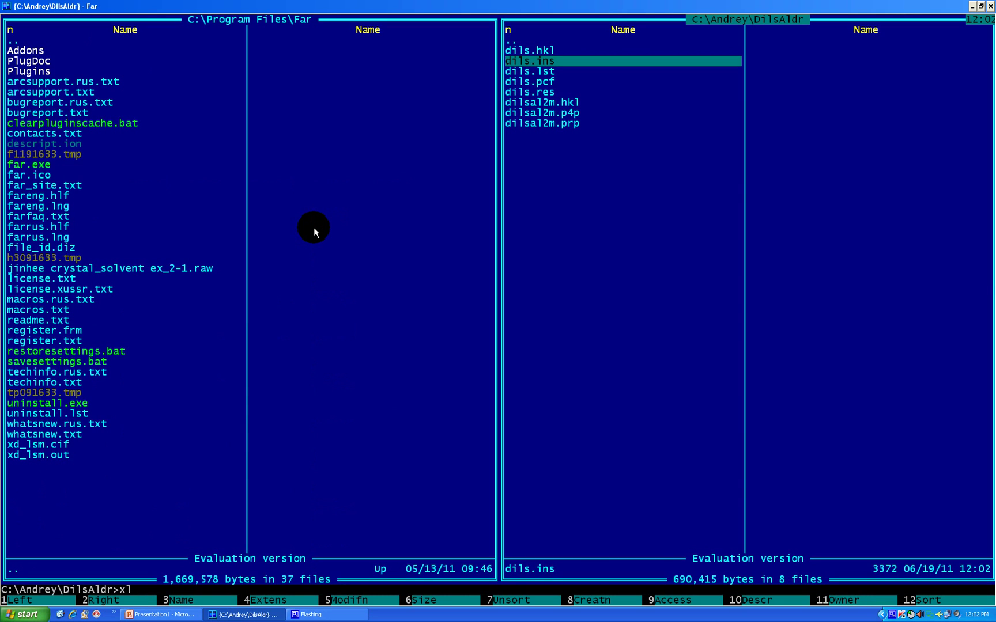
text( dils)
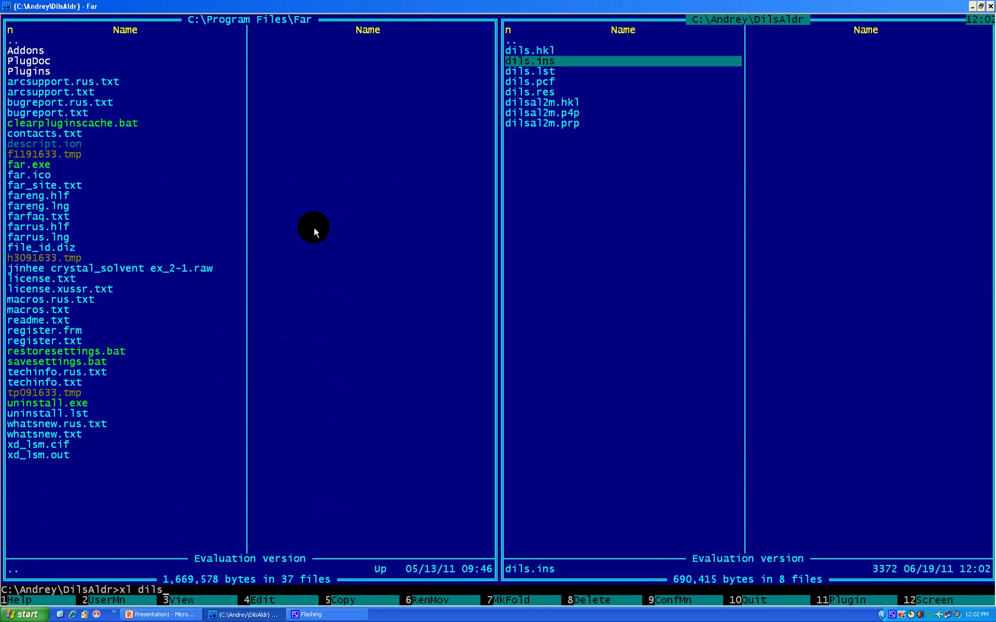
key(Return)
click(314, 227)
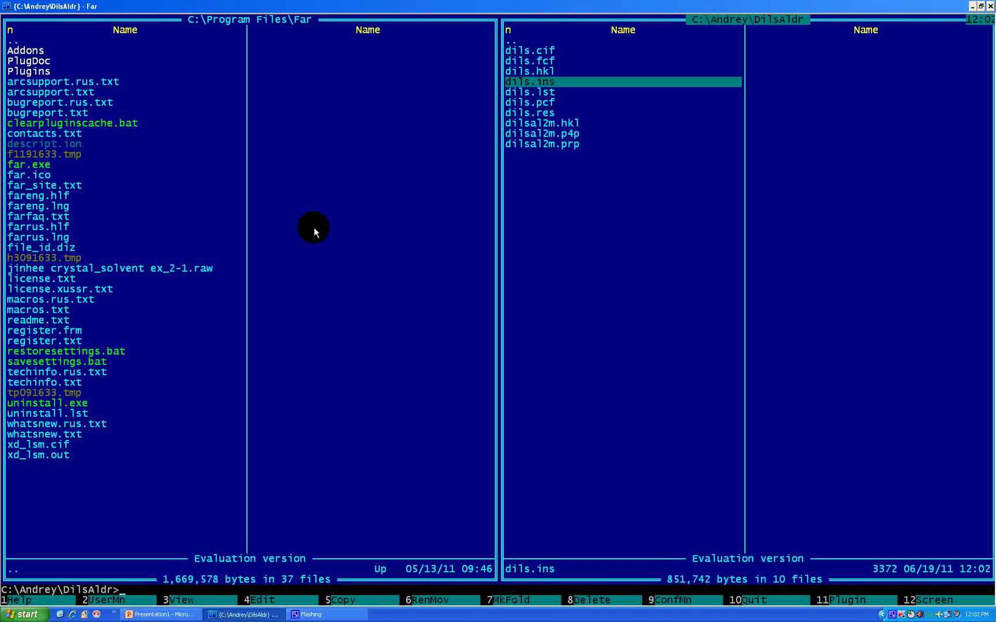
key(ctrl+o)
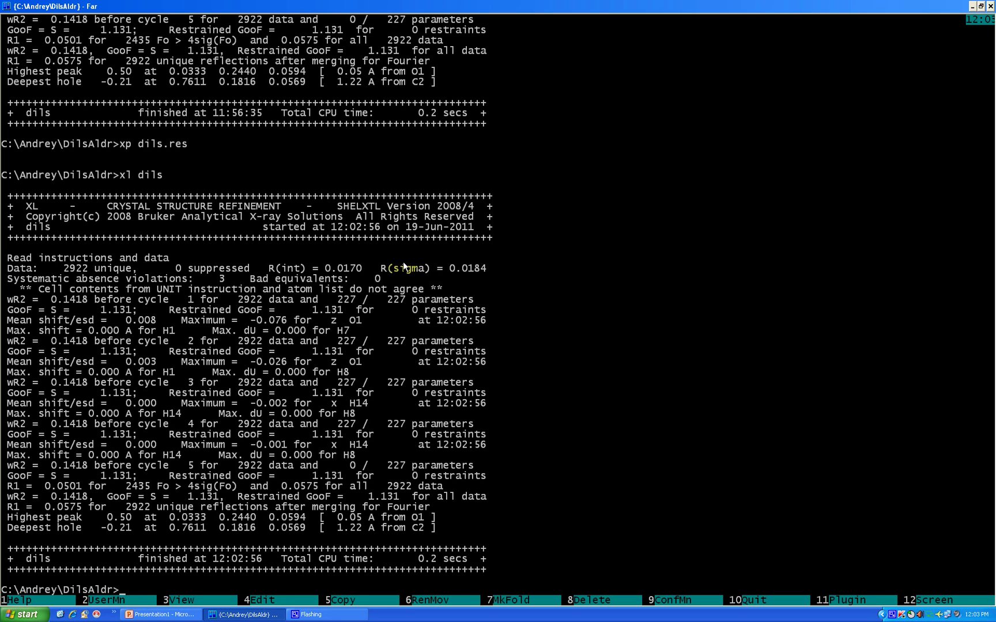
key(ctrl)
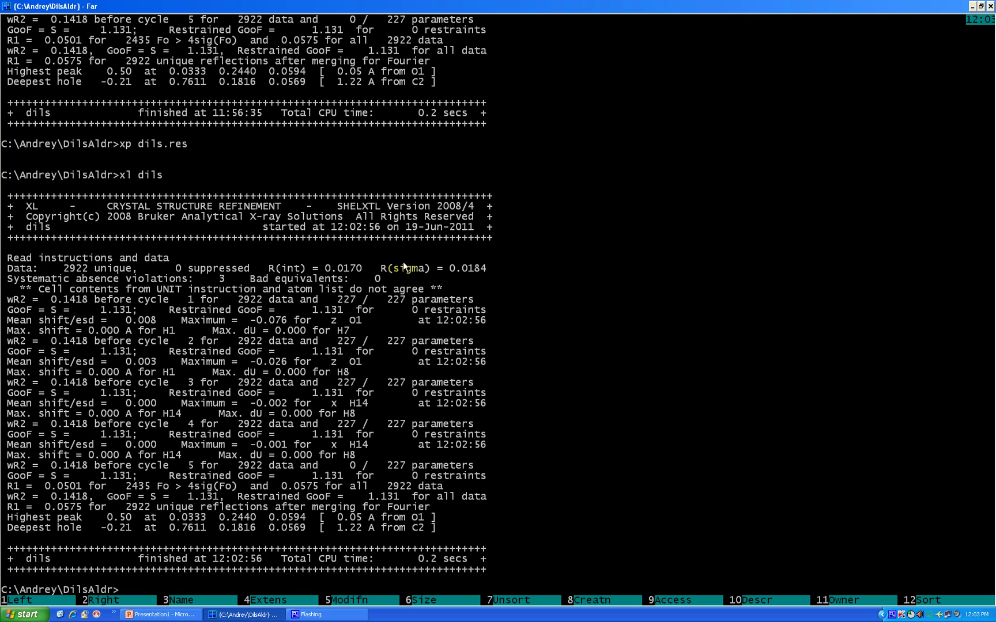
key(ctrl+o)
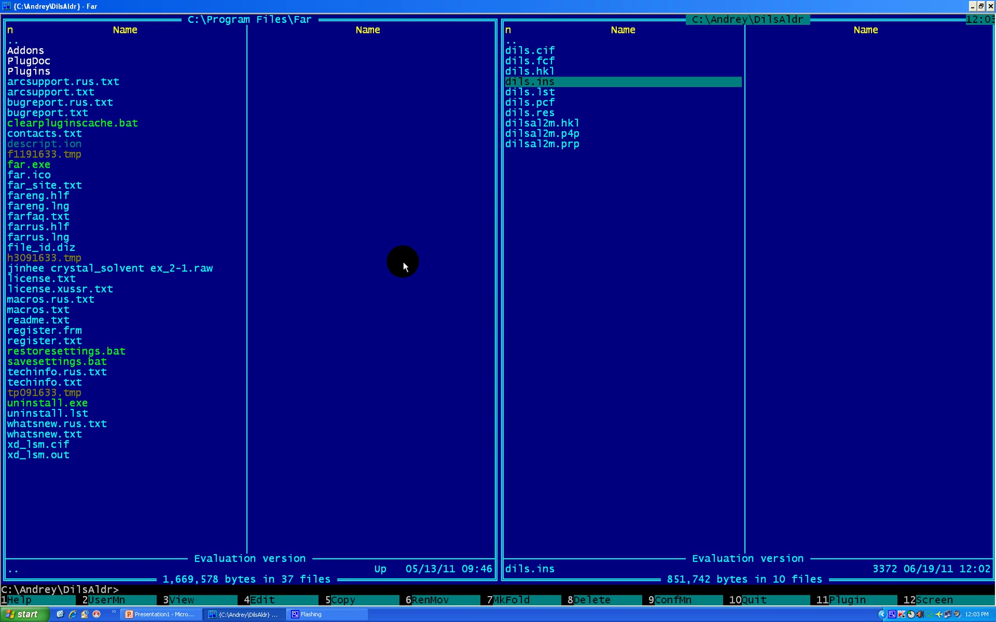
Open dils.lst for editing and go to the C, H and O lines comparing UNIT and atom list cell contents.
key(Down)
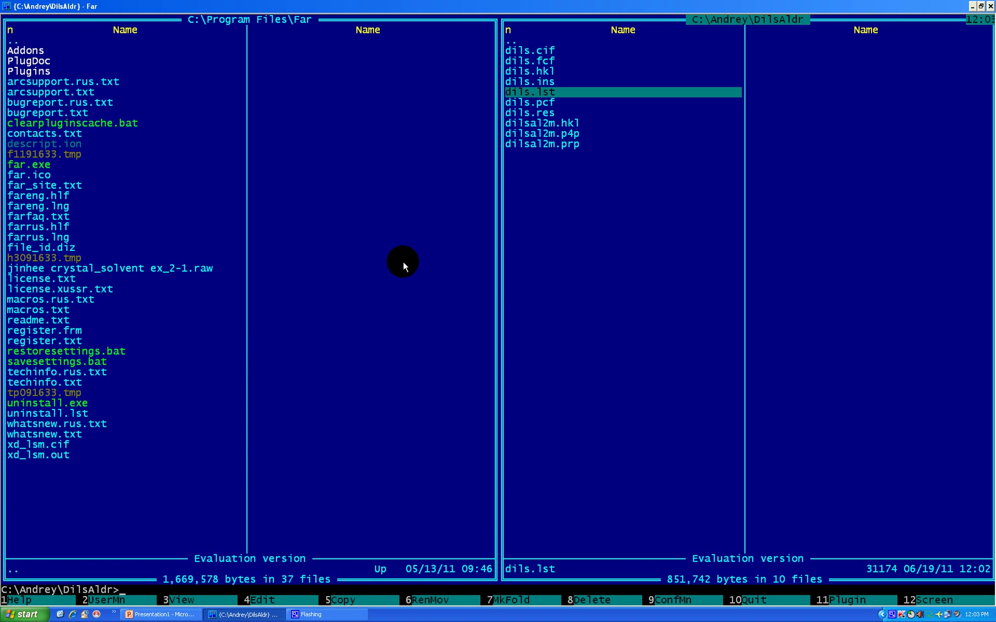
key(F4)
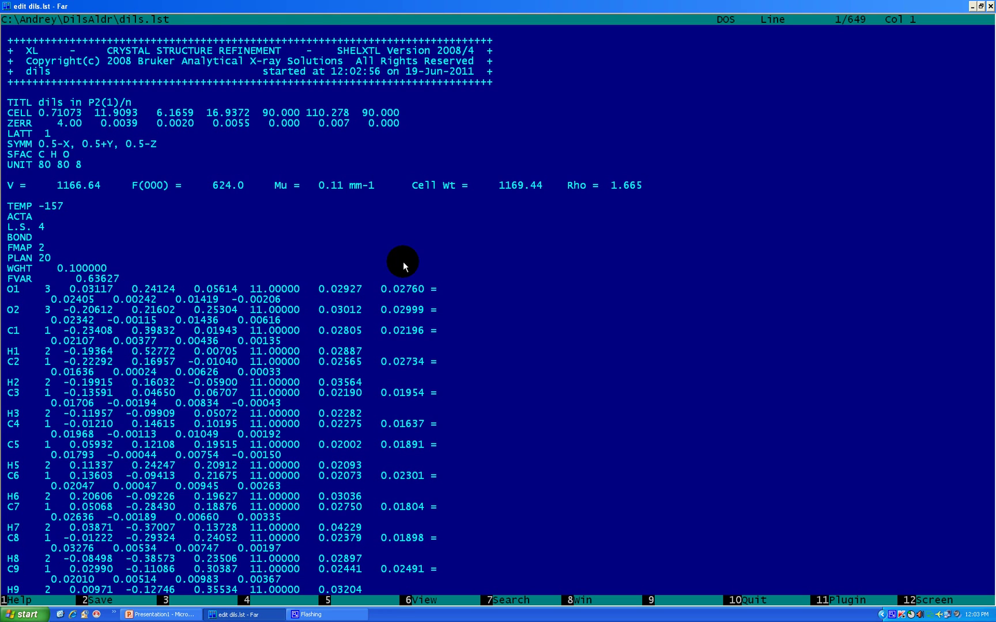
key(Page_Down)
key(Page_Down)
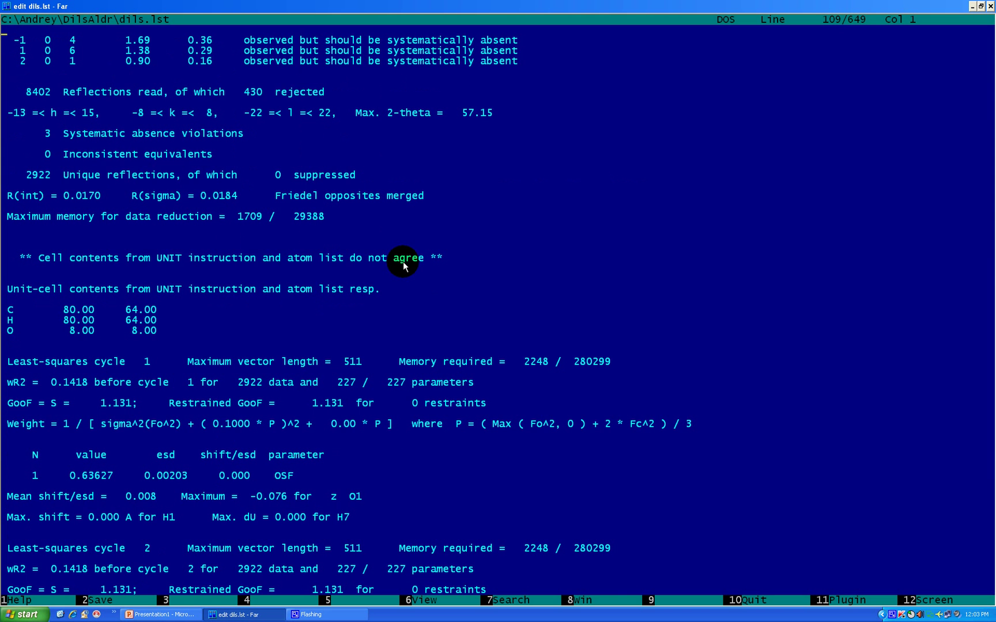
key(Down)
key(Down)
key(Down)
key(Down)
key(Down)
key(Down)
key(Down)
key(Down)
key(Down)
key(Down)
key(Down)
key(Down)
key(Down)
key(Down)
key(Down)
key(Down)
key(Down)
key(Down)
key(Down)
key(Down)
key(Down)
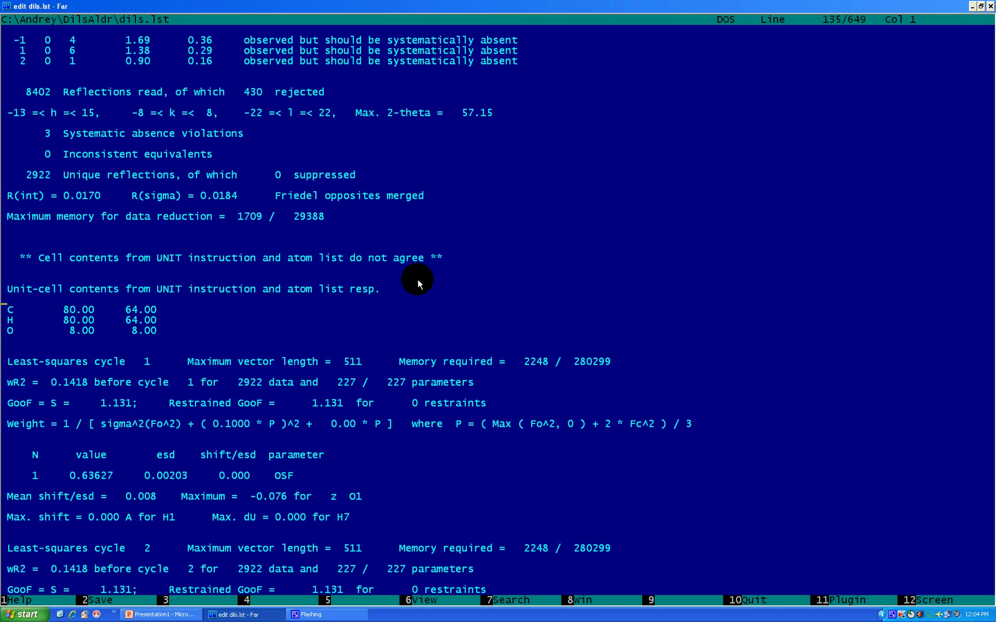
Copy the three C, H and O unit-cell content lines from dils.lst.
key(shift+Down)
key(shift+Down)
key(shift+Down)
key(ctrl+c)
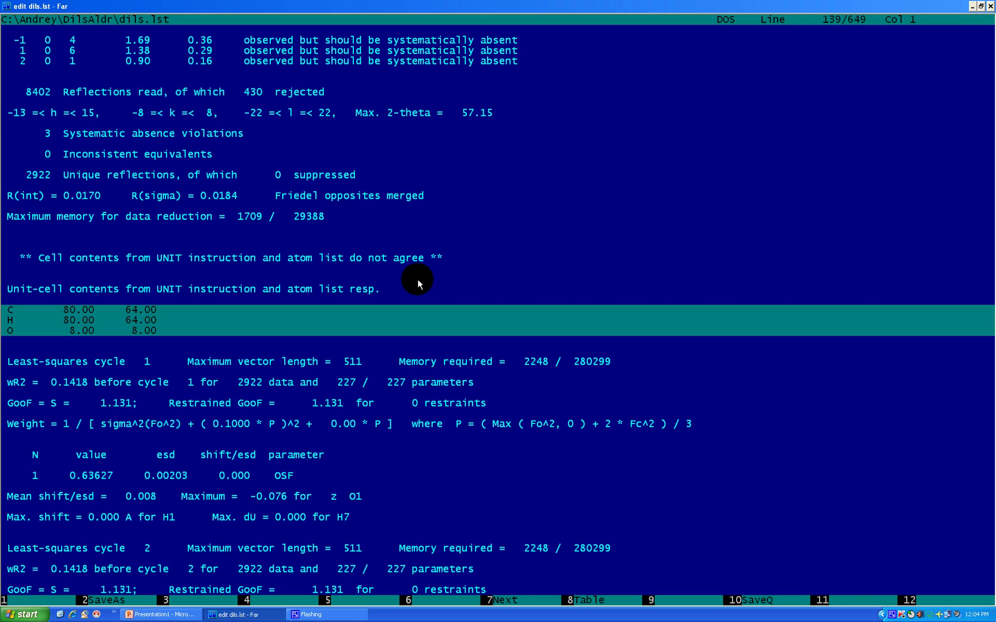
key(ctrl)
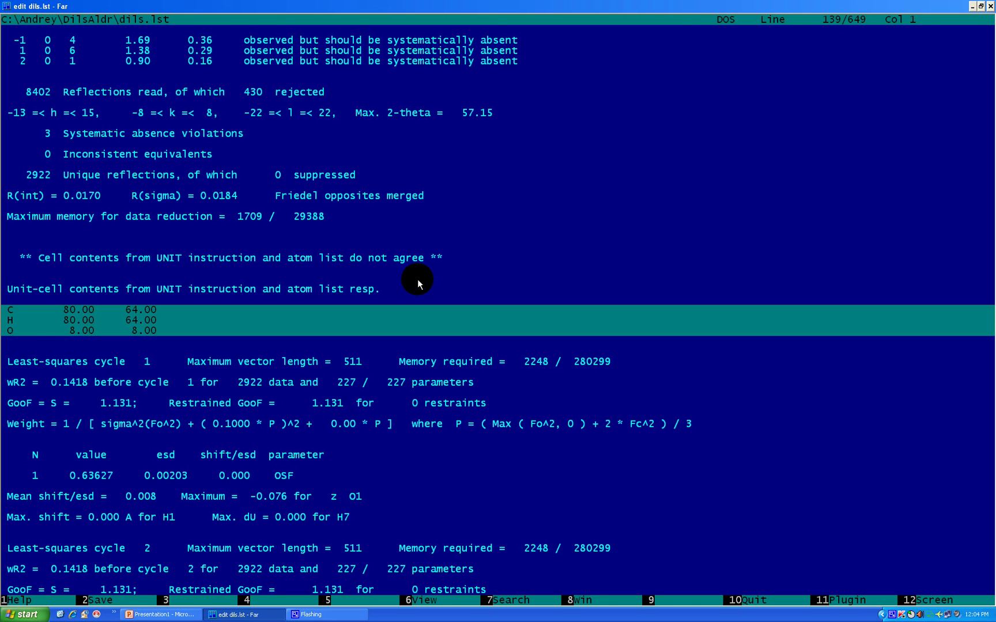
Open dils.ins for editing and paste the copied unit-cell content lines below the UNIT line, above a new blank line.
key(Escape)
key(Up)
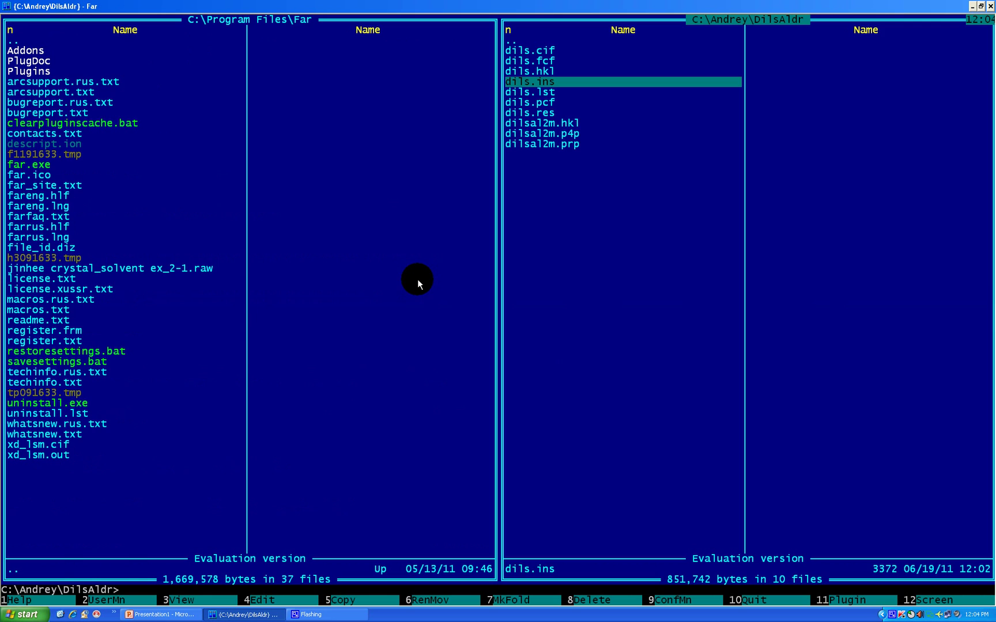
key(F4)
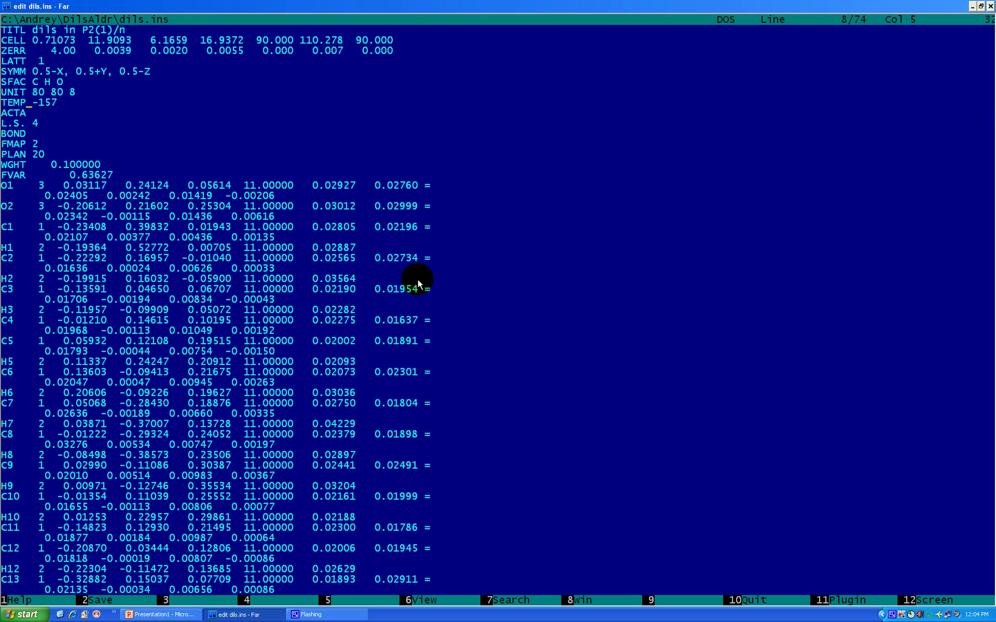
key(Left)
key(Left)
key(Left)
key(Left)
key(Return)
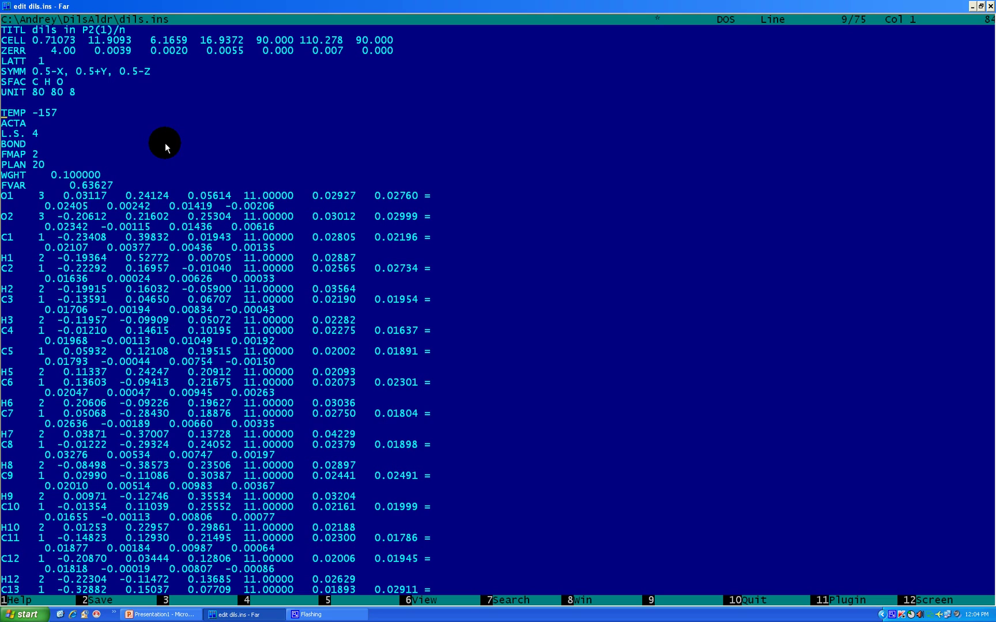
key(Up)
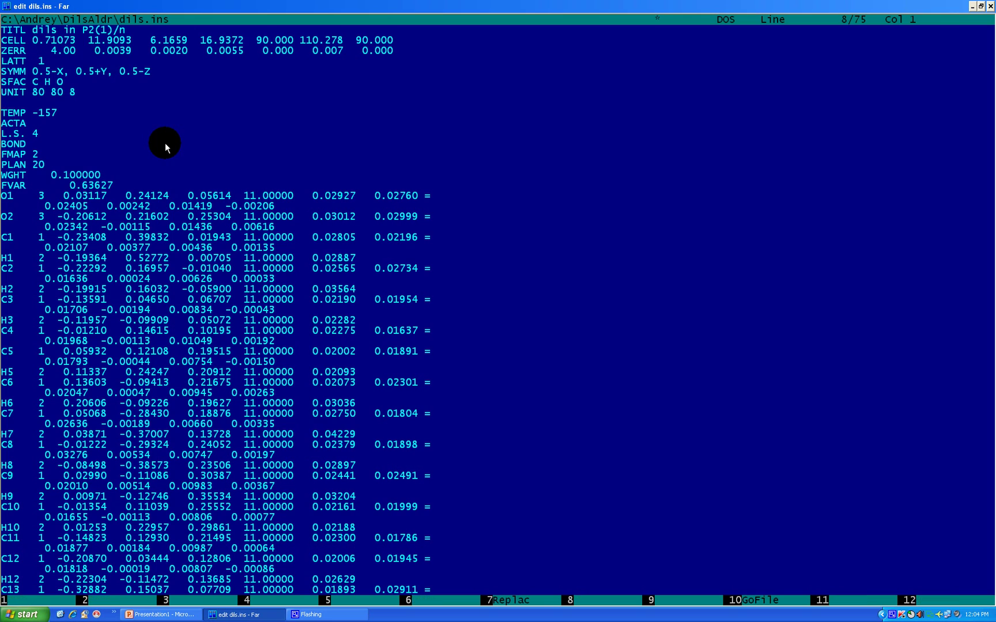
key(ctrl+v)
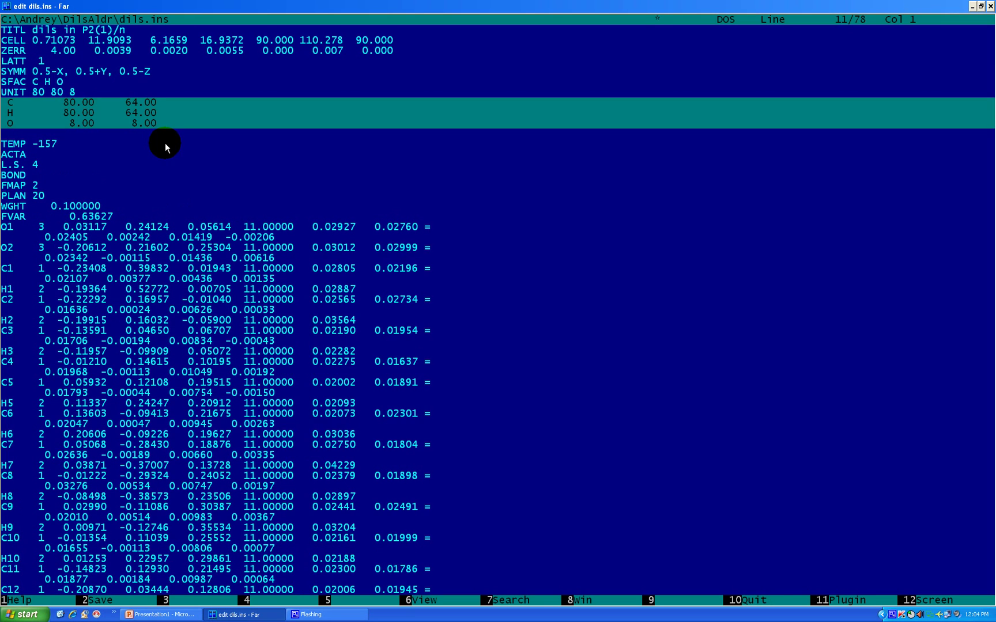
Change the carbon and hydrogen counts so the UNIT instruction reads 64 64 8.
key(Up)
key(Up)
key(Up)
key(Right)
key(Right)
key(Right)
key(Right)
key(Right)
key(Right)
key(Right)
key(Right)
key(Right)
key(Right)
key(Left)
key(Left)
key(Left)
key(BackSpace)
key(BackSpace)
text(64)
key(Right)
key(Delete)
key(Delete)
text(64)
Delete the pasted C, H and O lines from dils.ins and save the file.
key(Left)
key(Left)
key(Left)
key(Left)
key(Left)
key(Left)
key(Left)
key(Left)
key(shift)
key(shift+Delete)
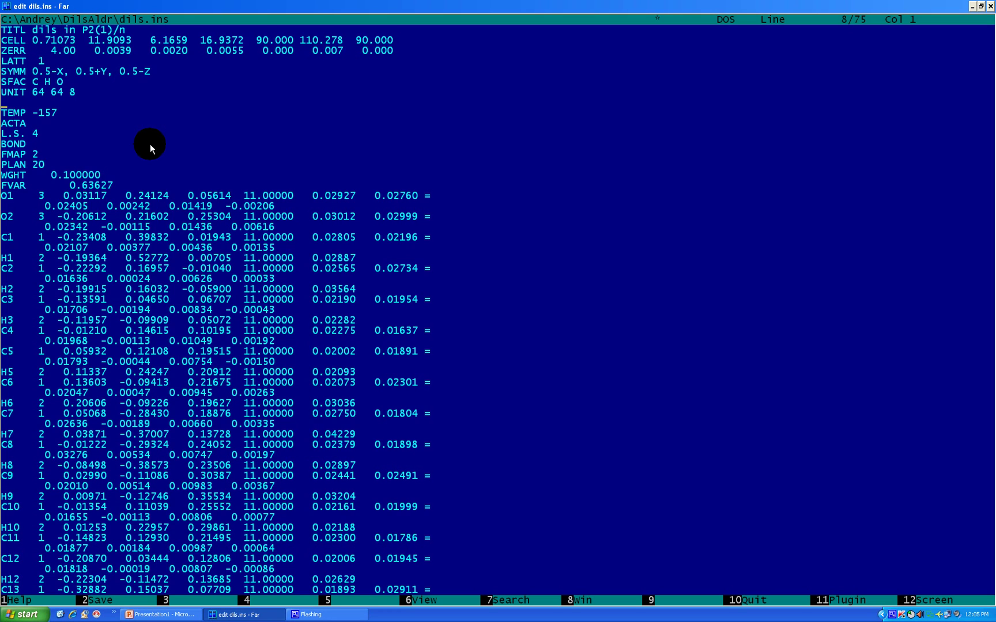
key(Escape)
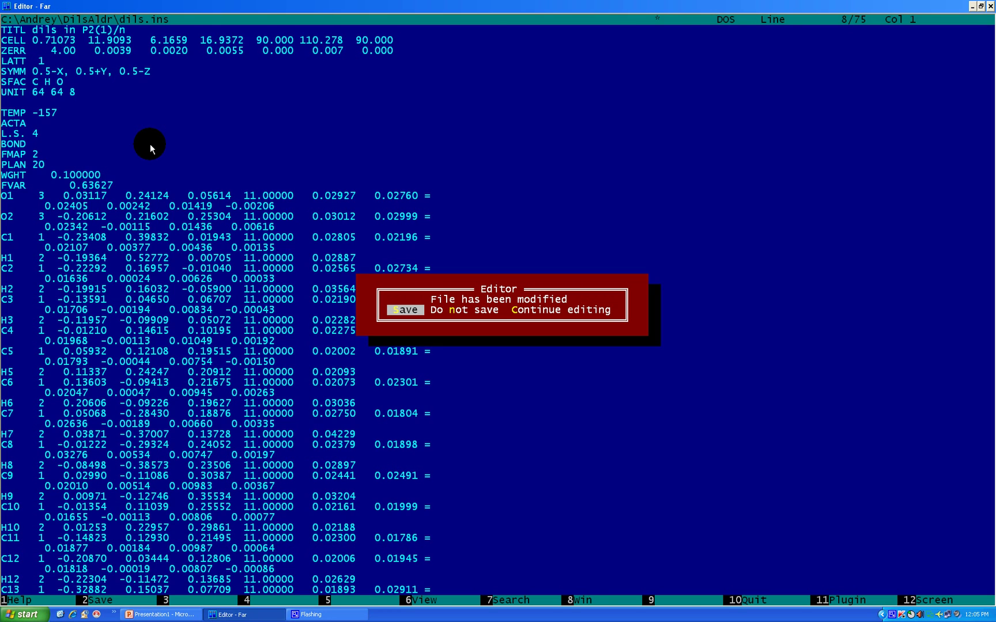
key(Return)
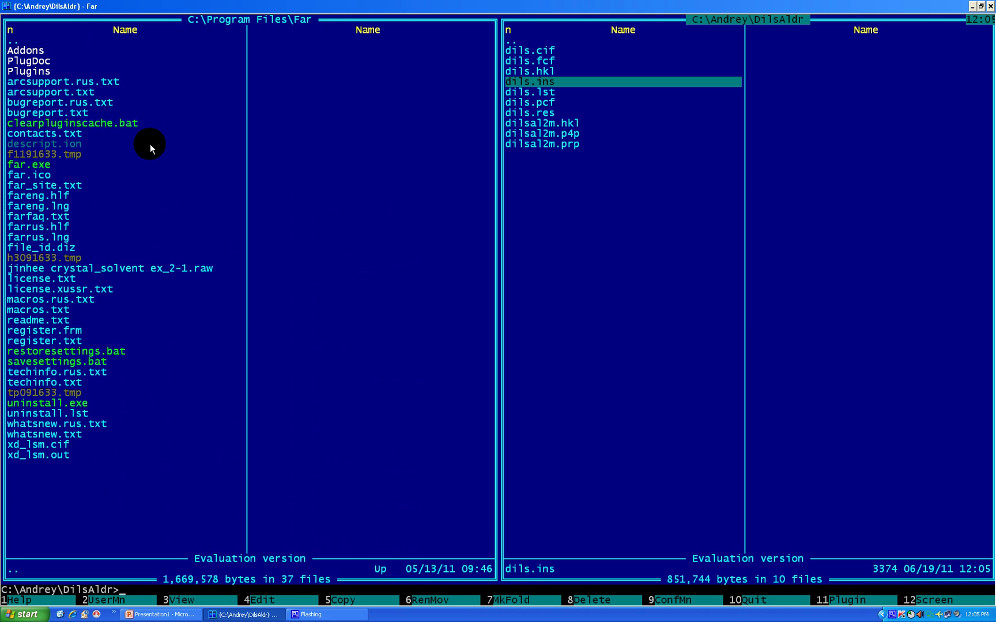
Rerun the refinement with "xl dils" and check its console output.
text(xl dils)
key(Return)
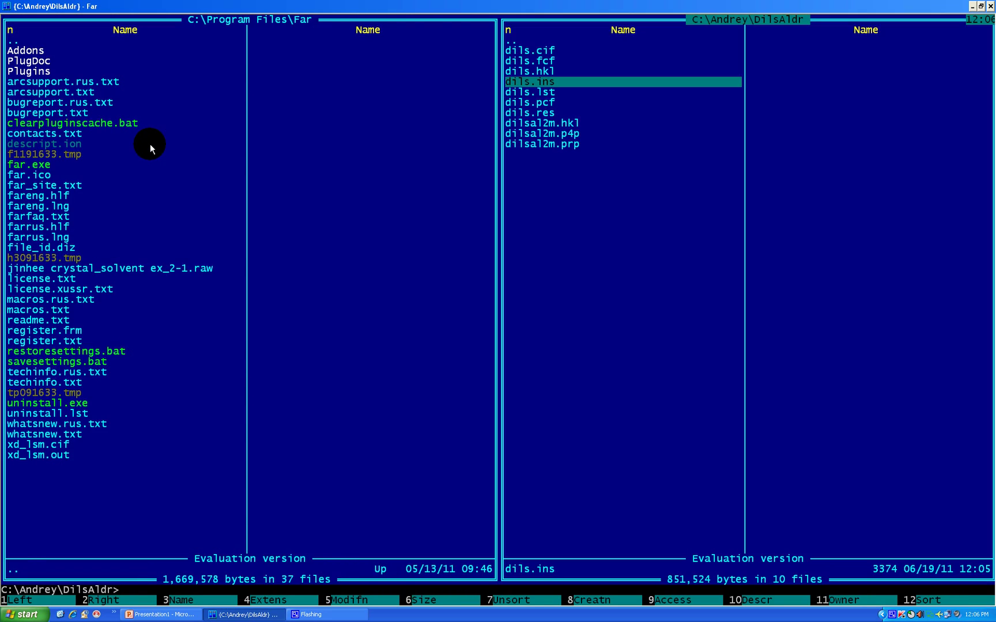
key(ctrl+o)
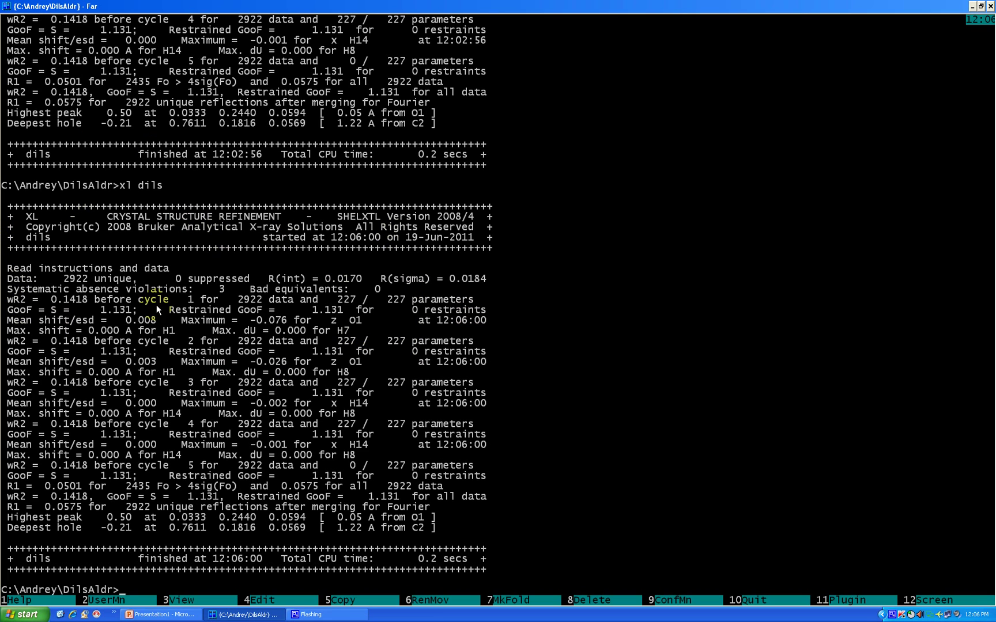
click(347, 265)
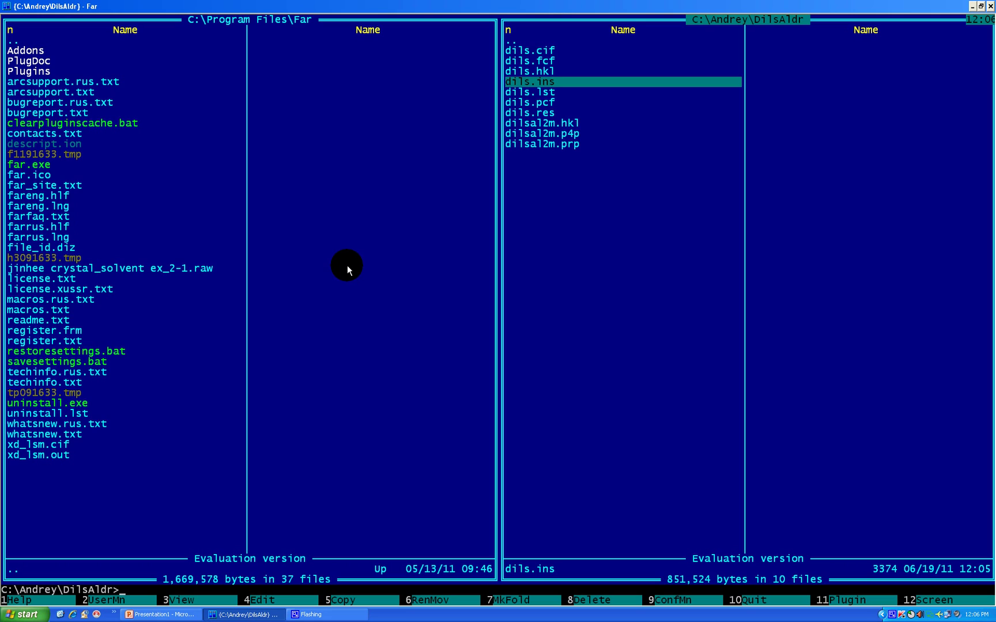
View dils.cif and examine its chemical formula, cell, diffraction and refinement entries, including the fields still marked with question marks.
key(Up)
key(Up)
key(Up)
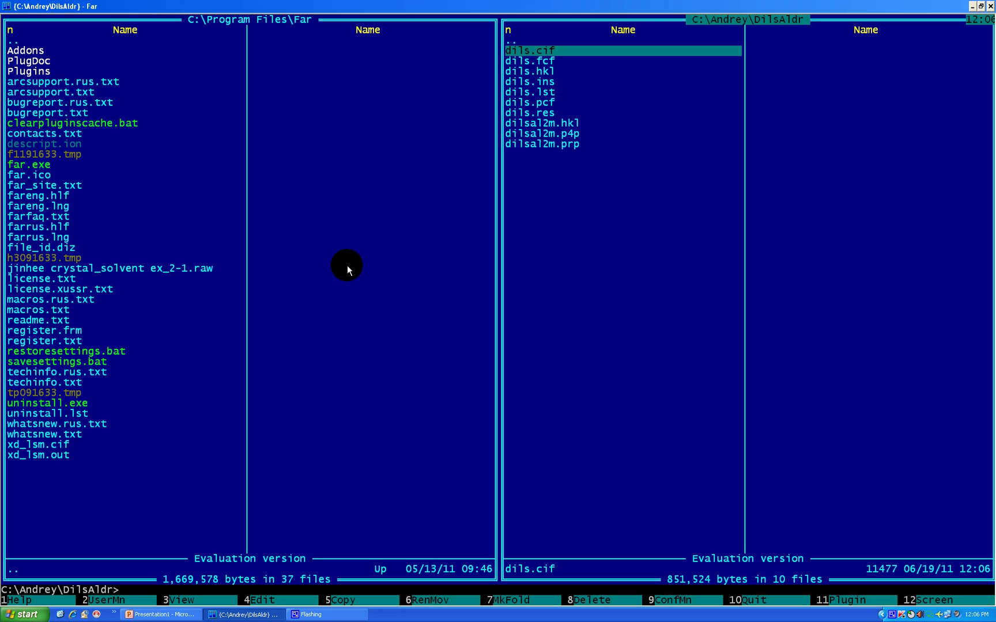
key(F3)
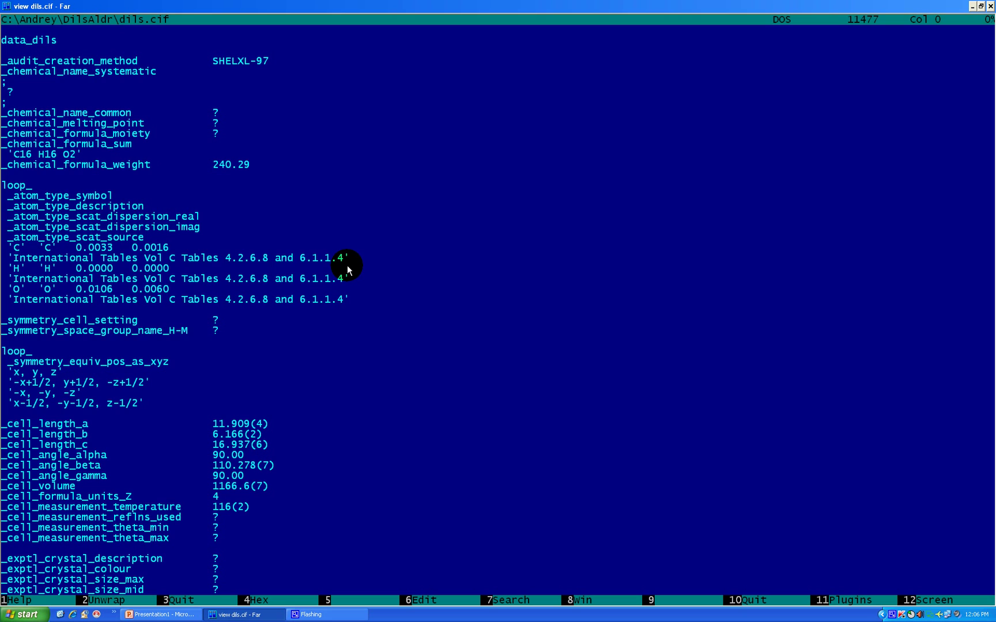
key(Page_Down)
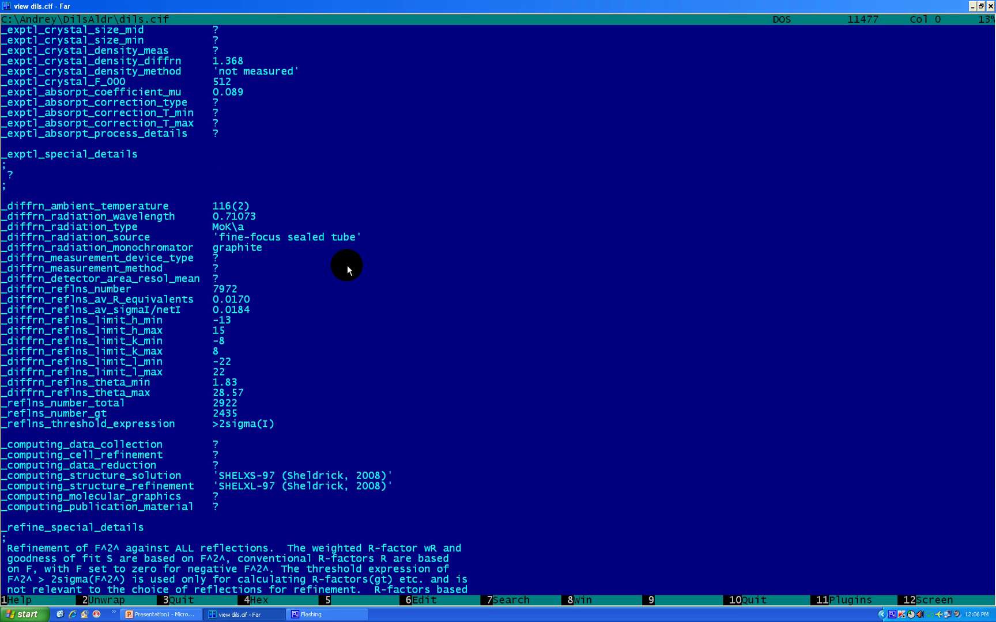
key(Page_Up)
key(Page_Down)
key(Page_Up)
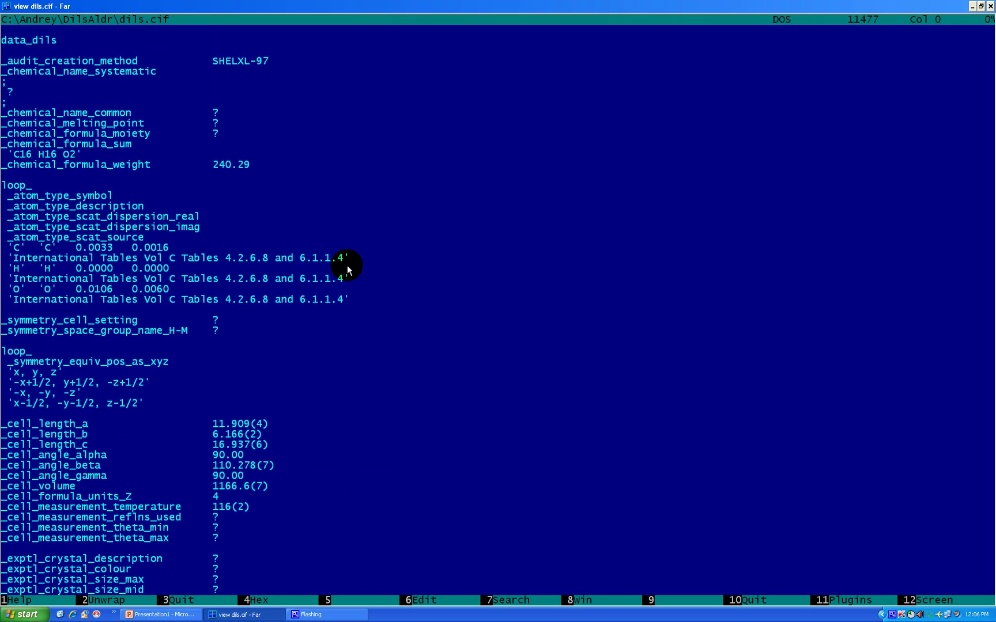
key(Page_Down)
key(Page_Down)
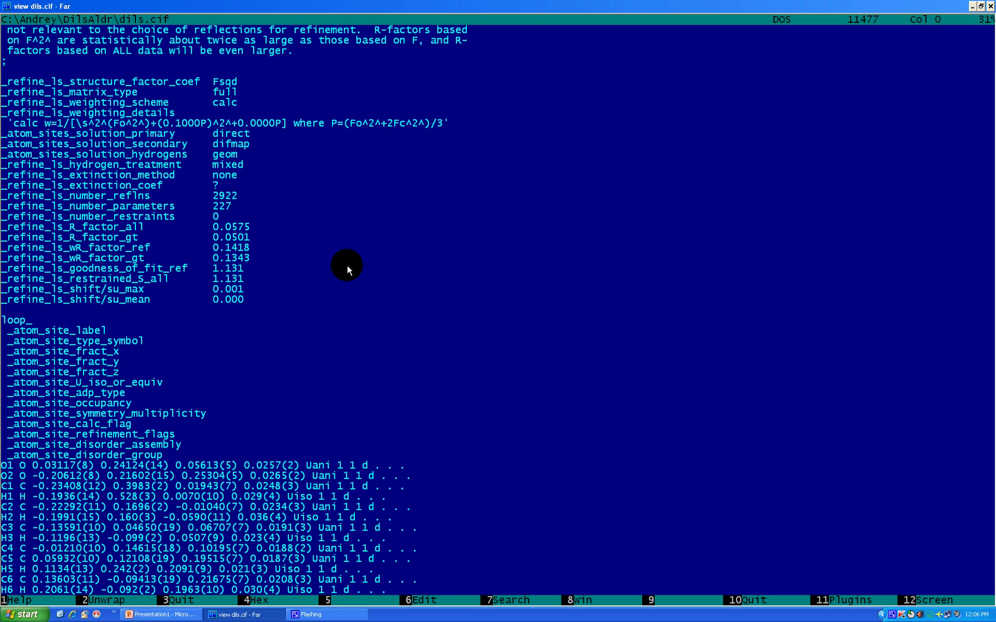
key(Page_Up)
key(Page_Up)
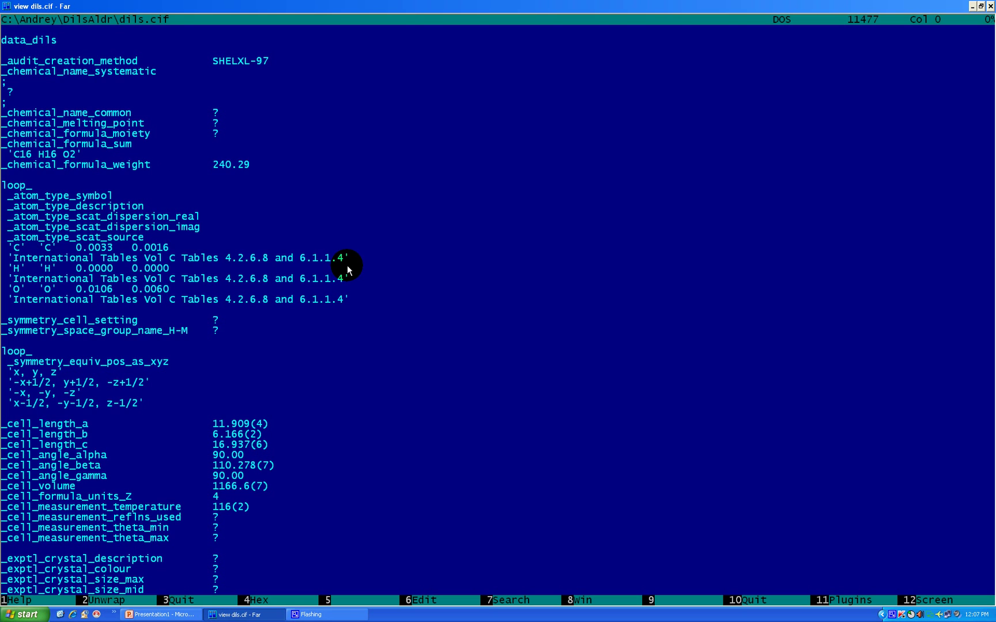
key(Page_Down)
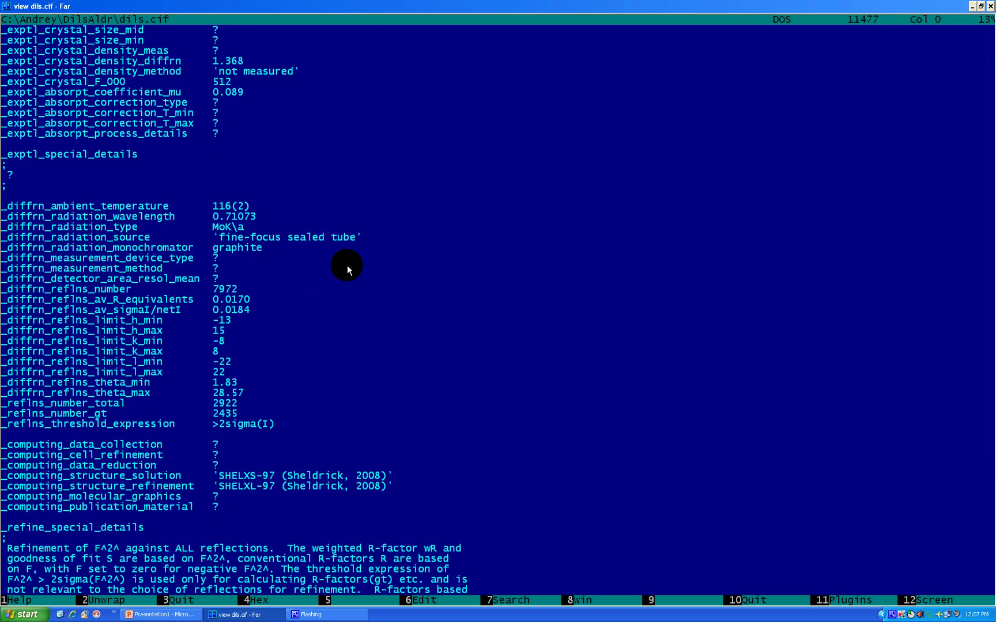
Examine the closing entries of dils.cif, including the bond angles, measured theta fractions and difference density values.
key(Page_Down)
key(Page_Down)
key(Page_Down)
key(Page_Down)
key(Page_Down)
key(Page_Down)
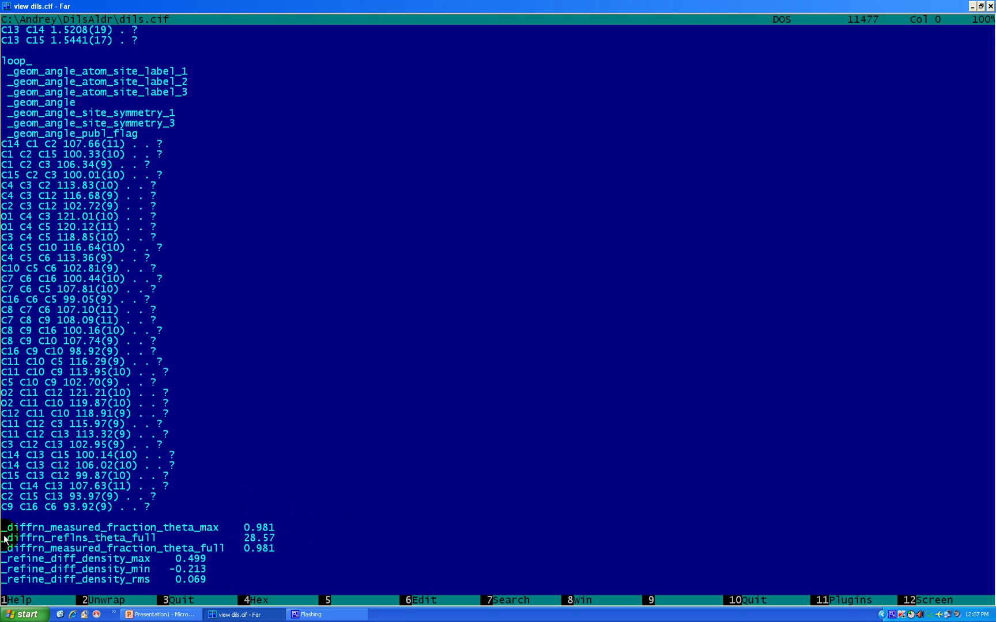
drag(257, 537, 273, 551)
drag(257, 526, 276, 547)
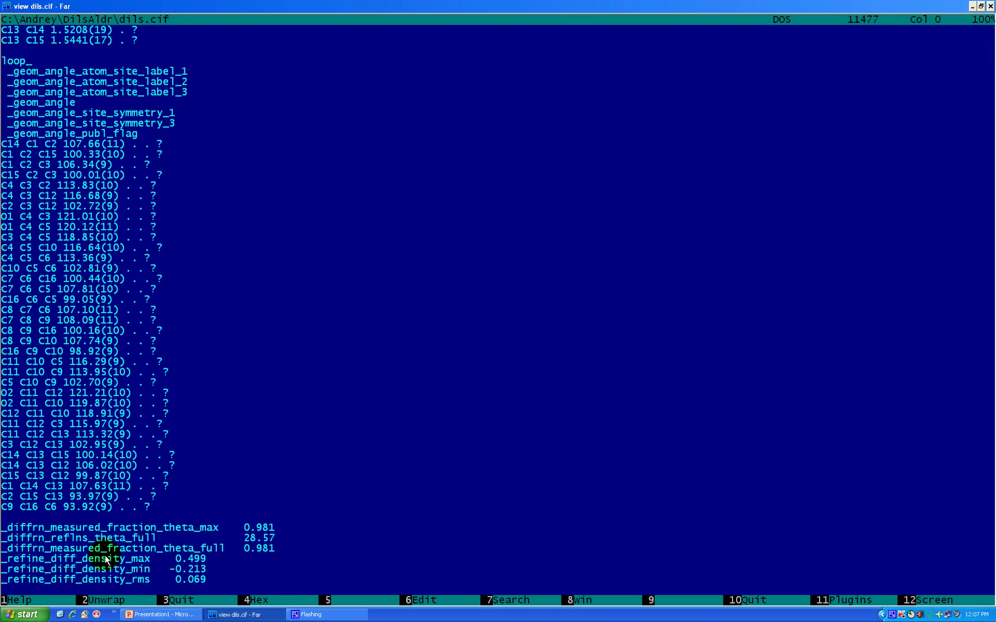
Switch to the Windows Calculator, compute 28.5*2, and minimize it.
click(23, 614)
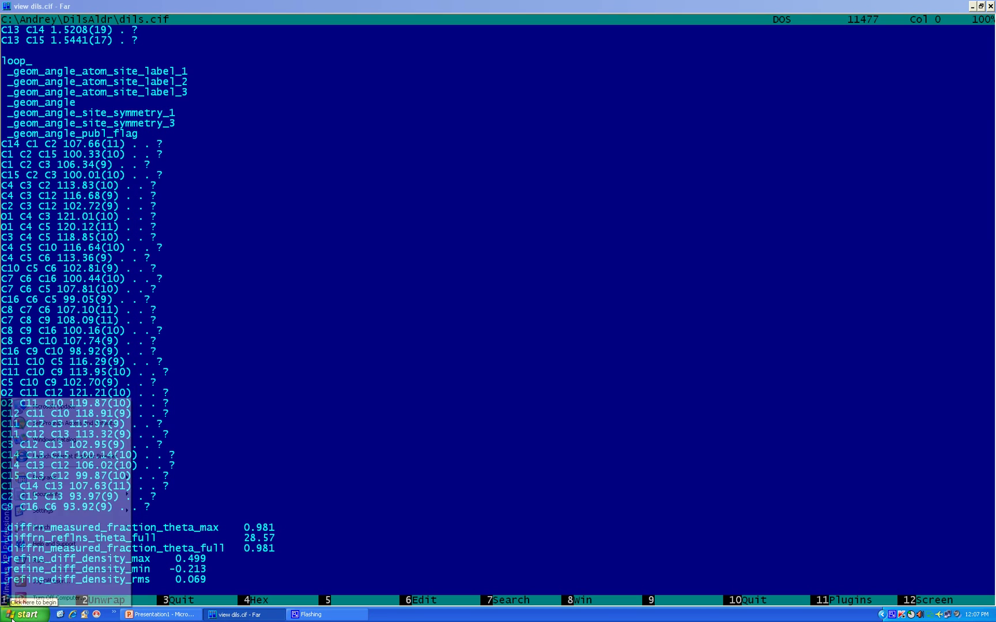
click(30, 568)
click(62, 590)
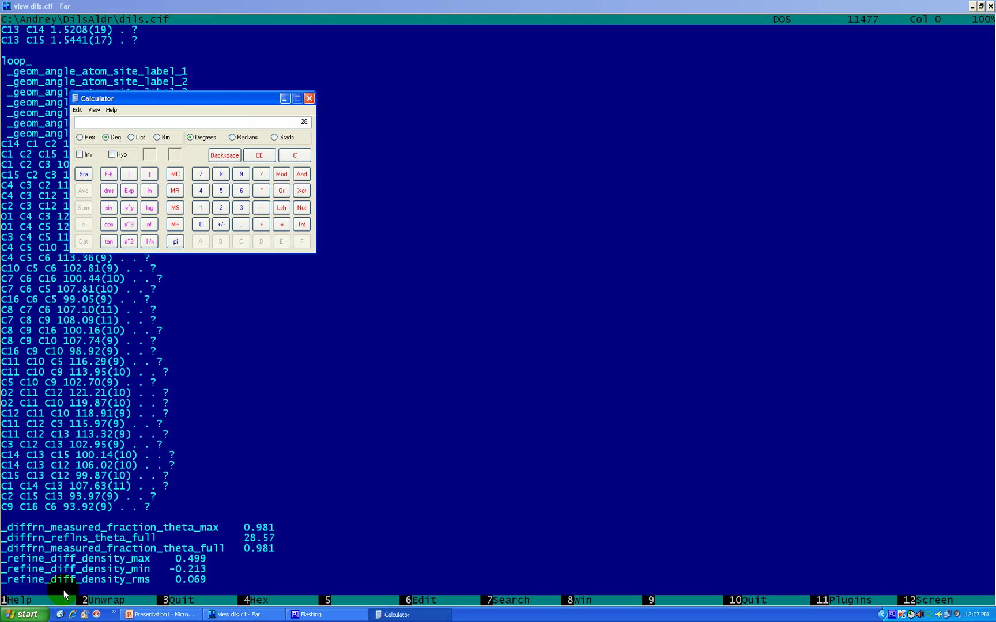
text(28.5*2=)
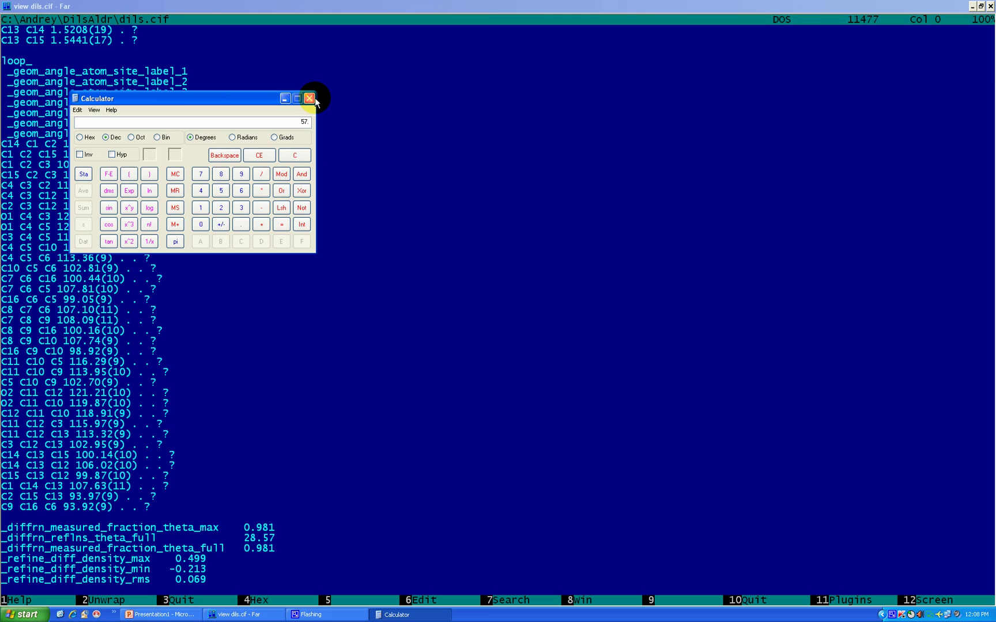
click(284, 99)
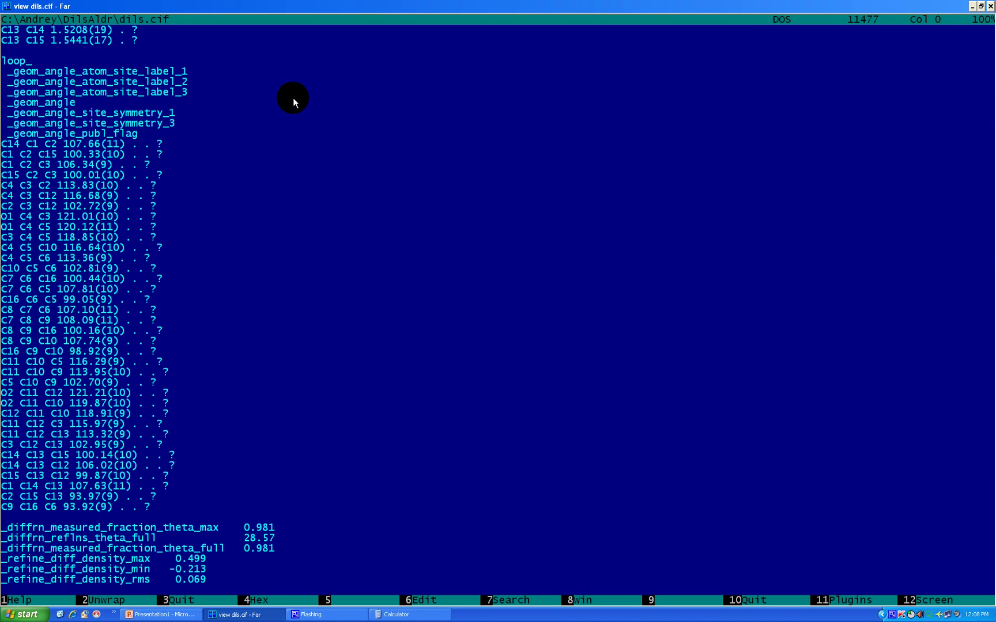
Open dils.ins for editing and delete the blank line between the UNIT and TEMP instructions.
key(Escape)
key(Down)
key(Down)
key(Down)
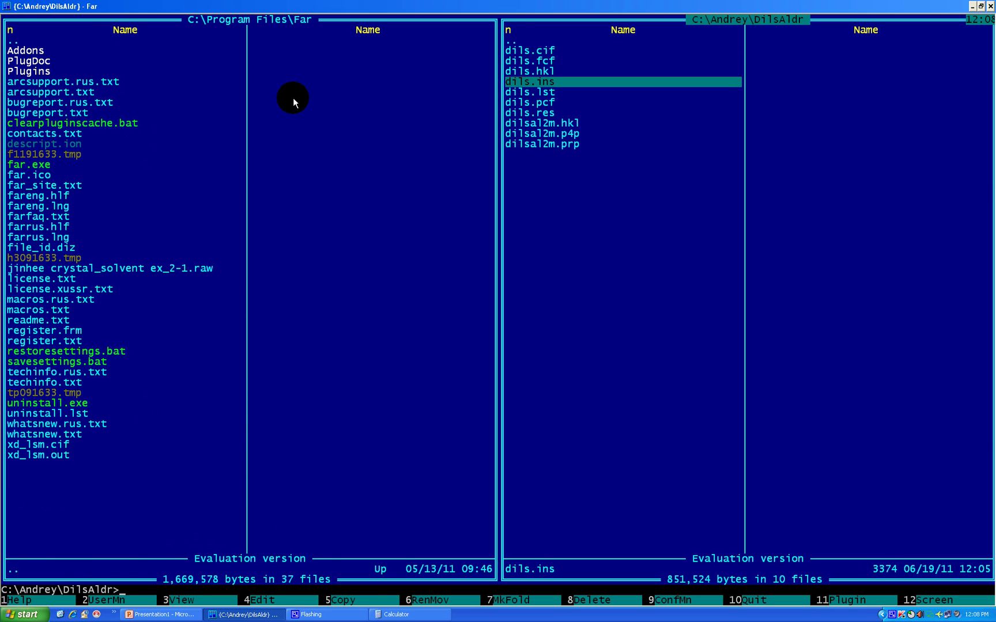
key(F4)
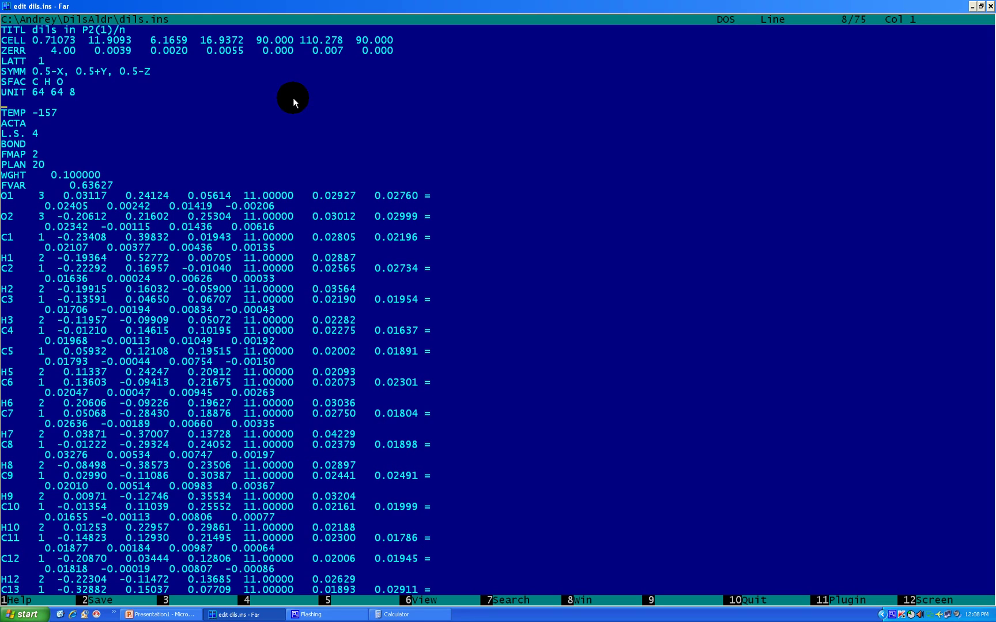
key(BackSpace)
key(Down)
key(Down)
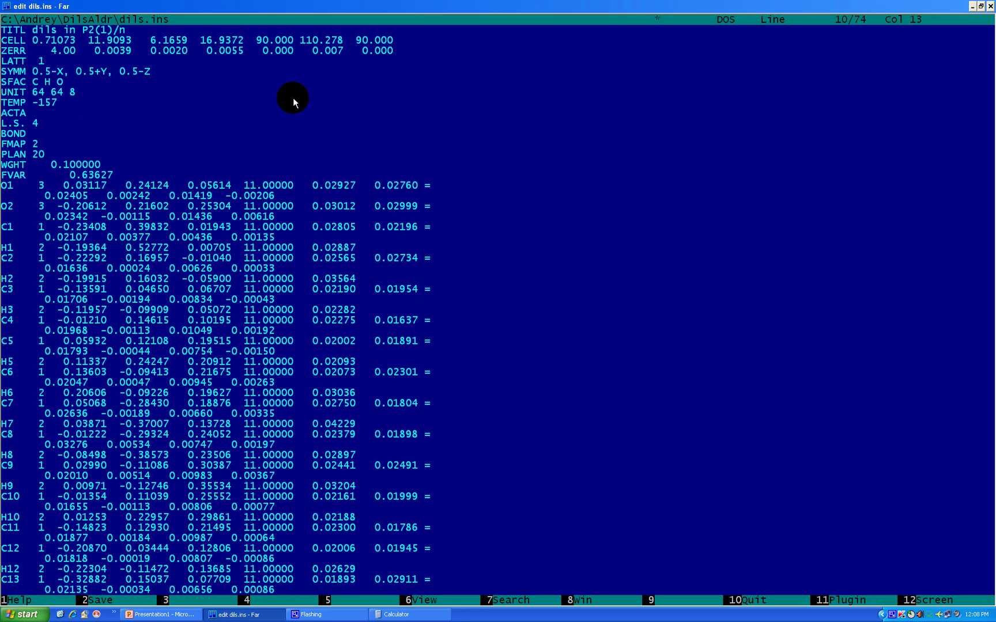
Insert the instruction "OMIT -2 54" on a new line between ACTA and L.S. and save dils.ins.
key(Left)
key(Down)
key(Home)
key(Return)
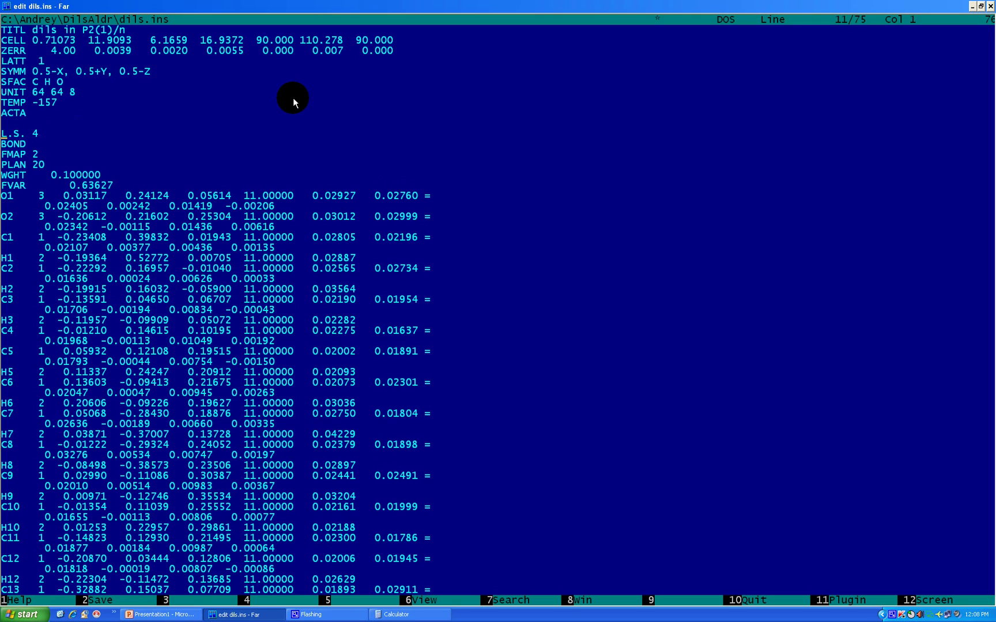
key(Up)
text(OMIT -2 54)
key(Escape)
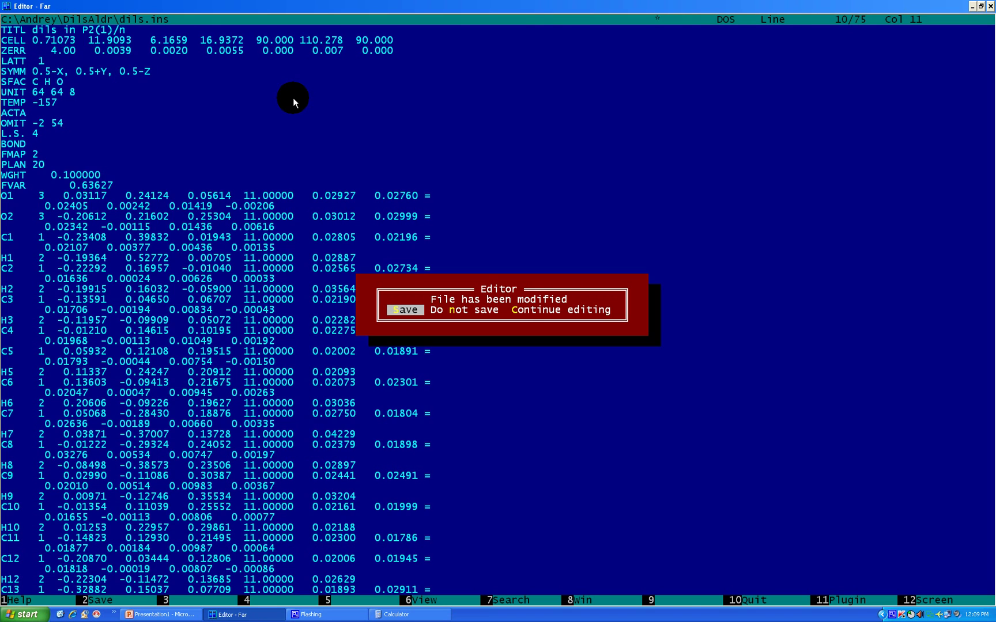
key(Return)
Rerun the refinement with "xl dils" using the new OMIT instruction.
text(xl)
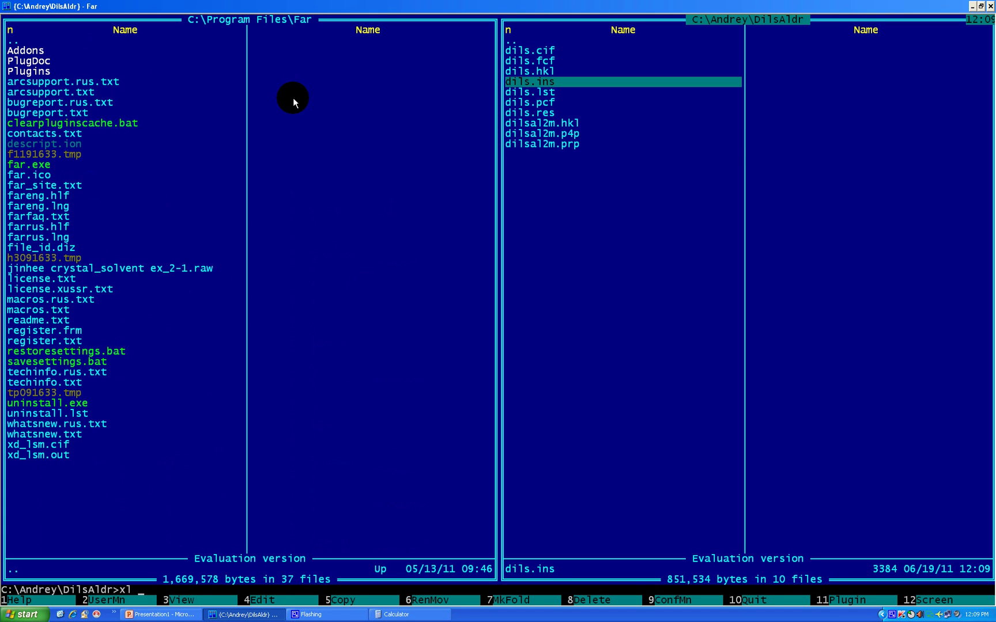
key(ctrl+Return)
key(BackSpace)
key(BackSpace)
key(BackSpace)
key(BackSpace)
key(BackSpace)
key(Return)
Open the regenerated dils.cif and check the measured theta fractions and difference density entries at its end.
key(Up)
key(Up)
key(Up)
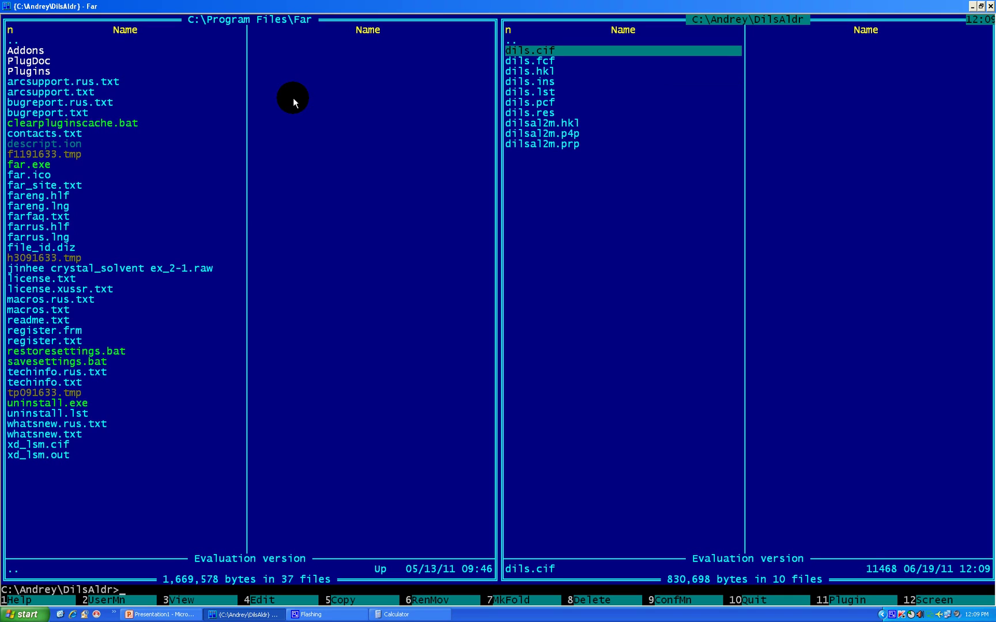
key(F4)
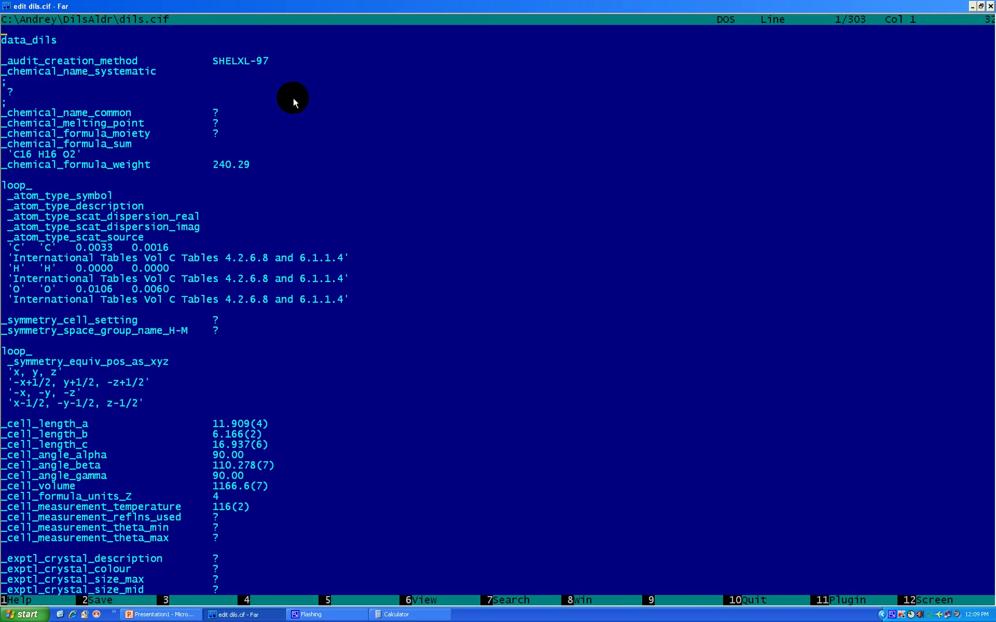
key(Page_Down)
key(Page_Down)
key(Page_Down)
key(Page_Down)
key(Page_Down)
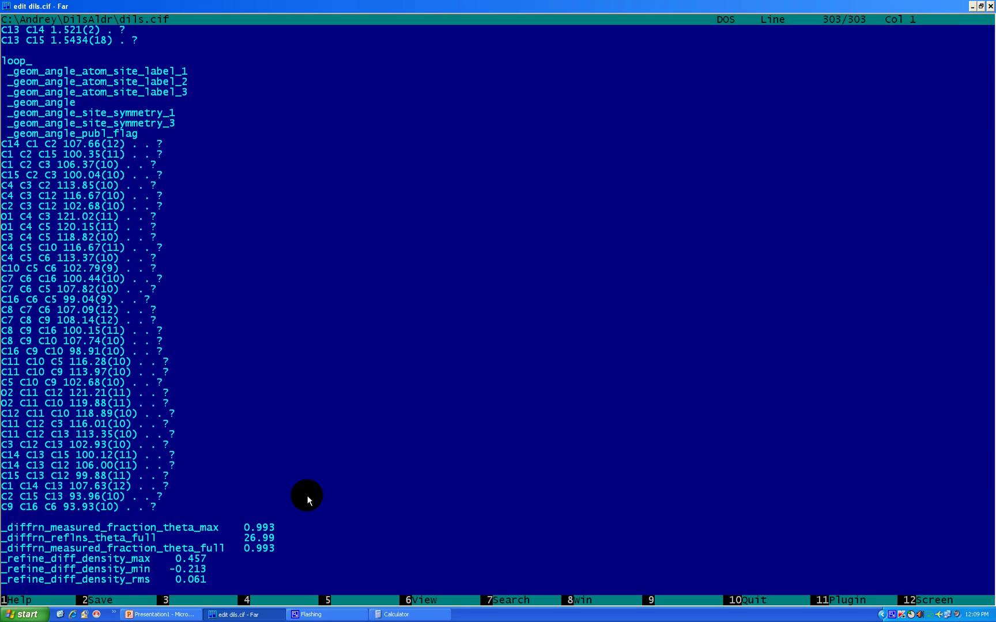
key(Escape)
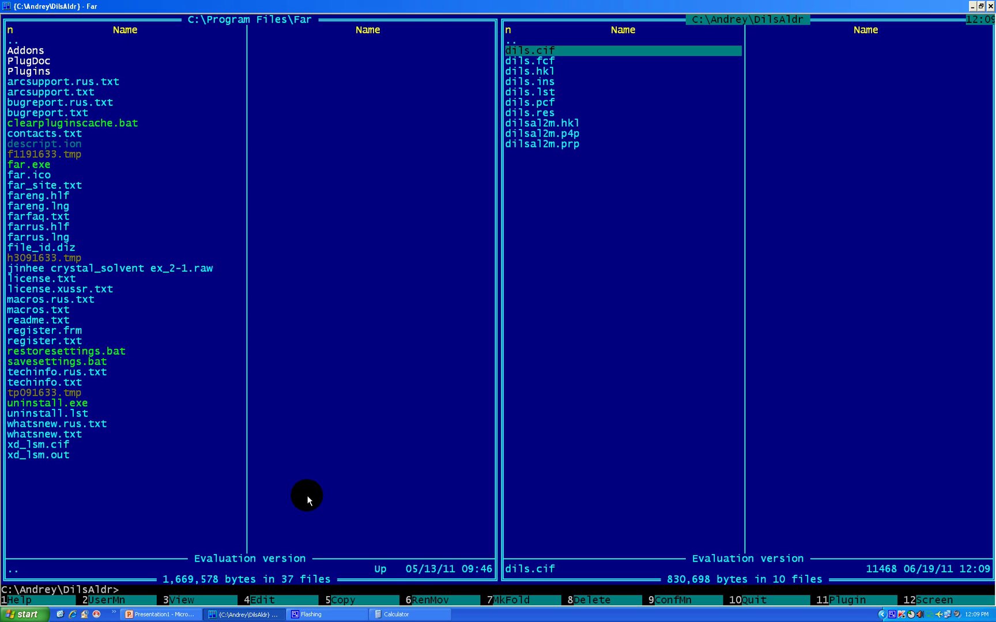
Check the console output of the last refinement for its R values and goodness of fit.
key(ctrl+o)
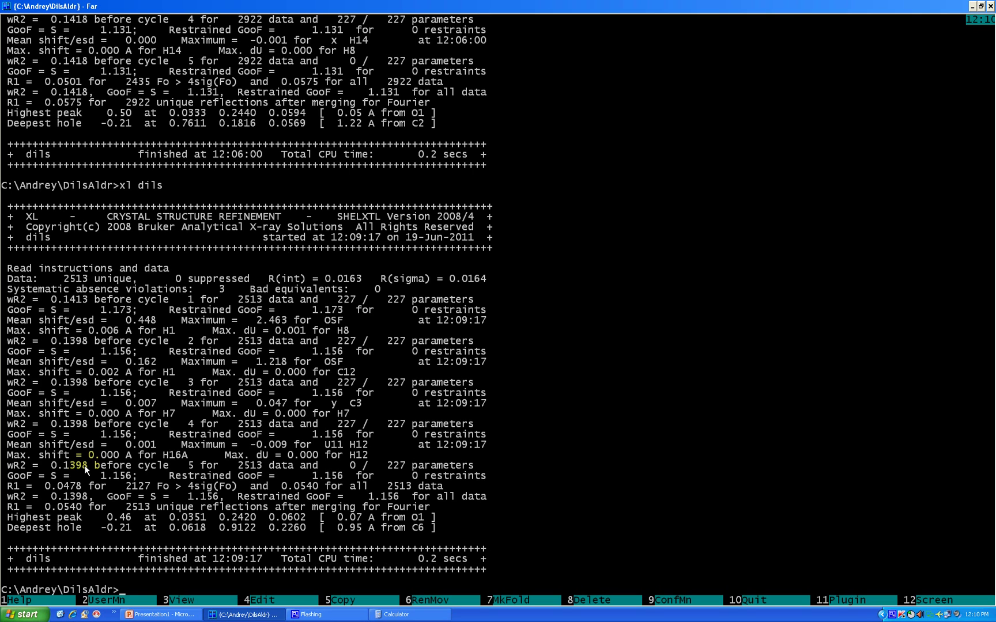
key(ctrl)
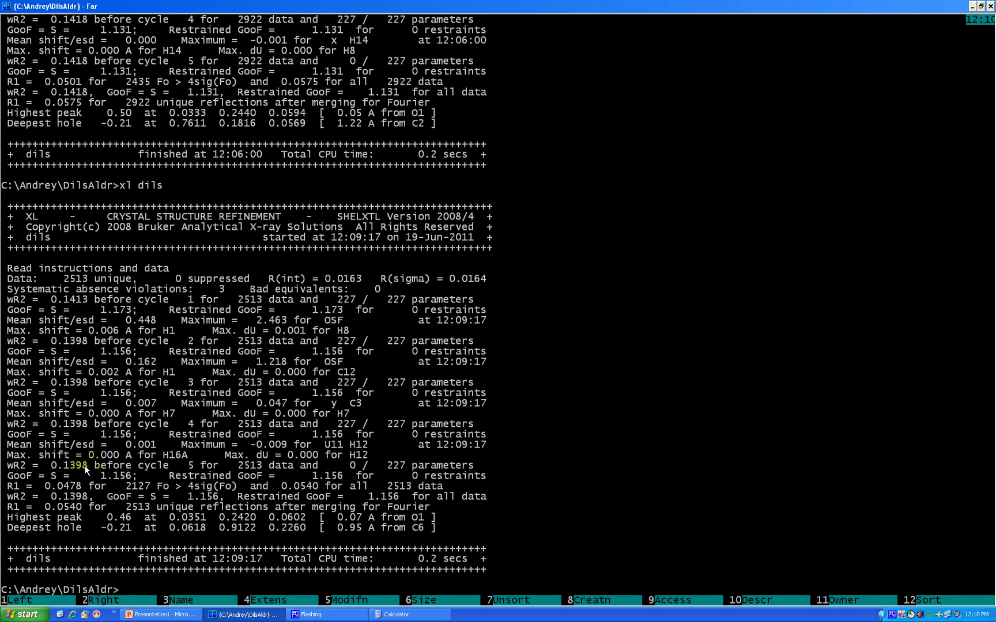
key(ctrl+o)
Open dils.ins for editing and add 0.5 as the second parameter of the WGHT instruction.
key(Down)
key(Down)
key(Down)
key(Down)
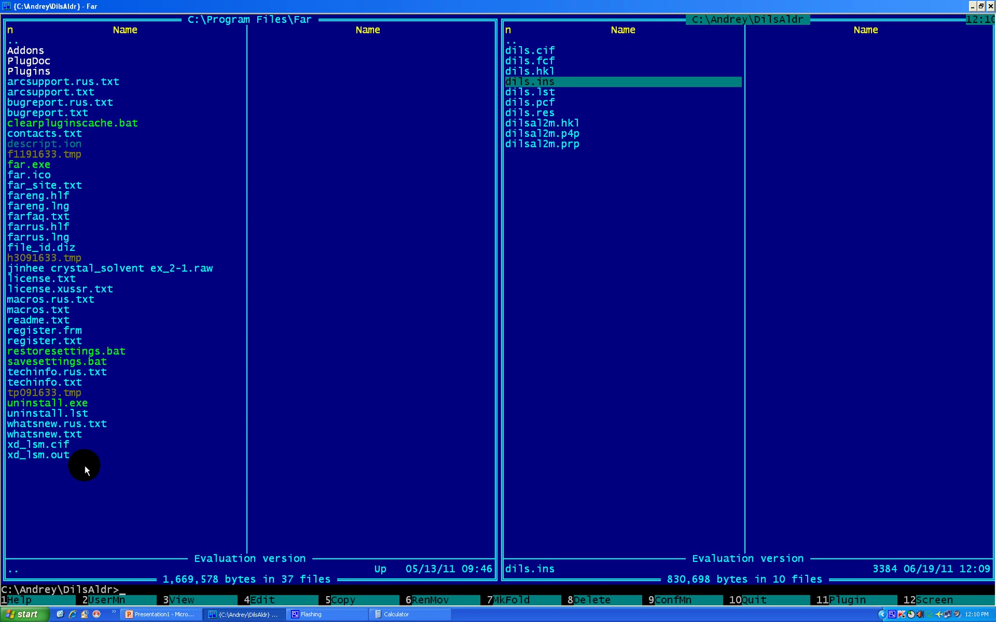
key(F4)
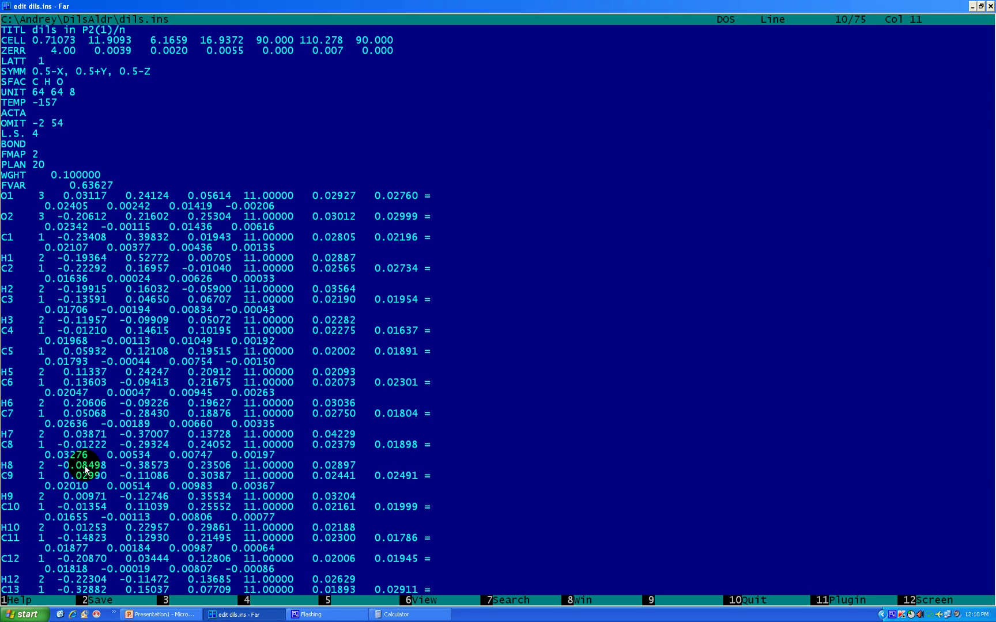
key(Down)
key(Down)
key(Down)
key(Down)
key(Down)
key(Right)
key(Right)
key(Right)
key(Right)
key(Right)
key(Right)
key(Right)
key(Right)
text(0.5)
Change the first WGHT parameter to 0.0500000 and save dils.ins.
key(Left)
key(Left)
key(Left)
key(Left)
key(Left)
key(Left)
key(Left)
key(Left)
key(Left)
key(BackSpace)
text(05)
key(Right)
key(Right)
key(Right)
key(Right)
key(Right)
key(Right)
key(Right)
key(Escape)
key(Return)
Run "xl dils" with the 0.05 and 0.5 weights and check the goodness of fit in the console.
text(xl)
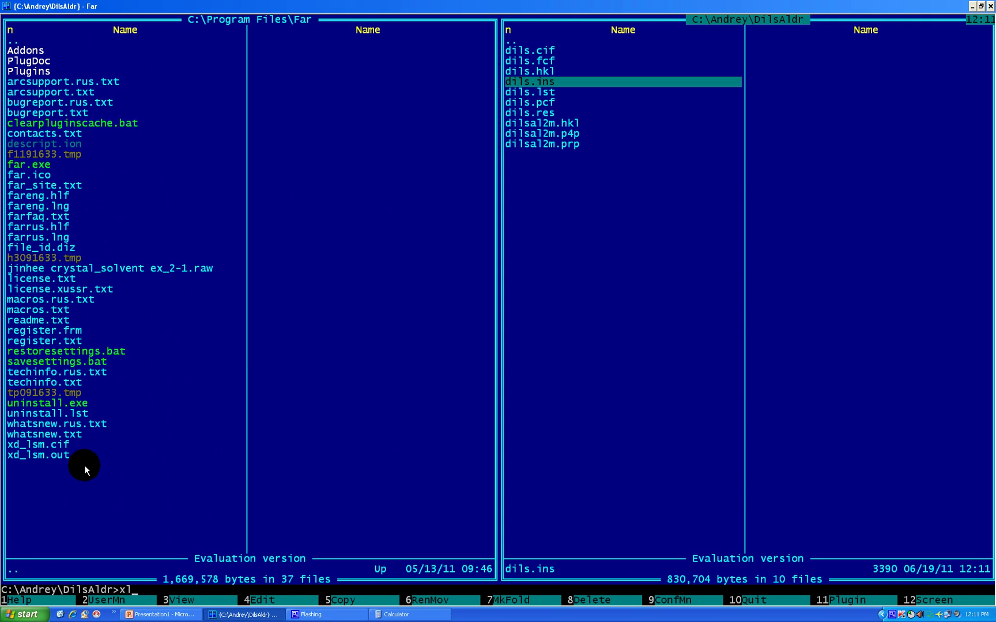
text( dils.ins)
key(Return)
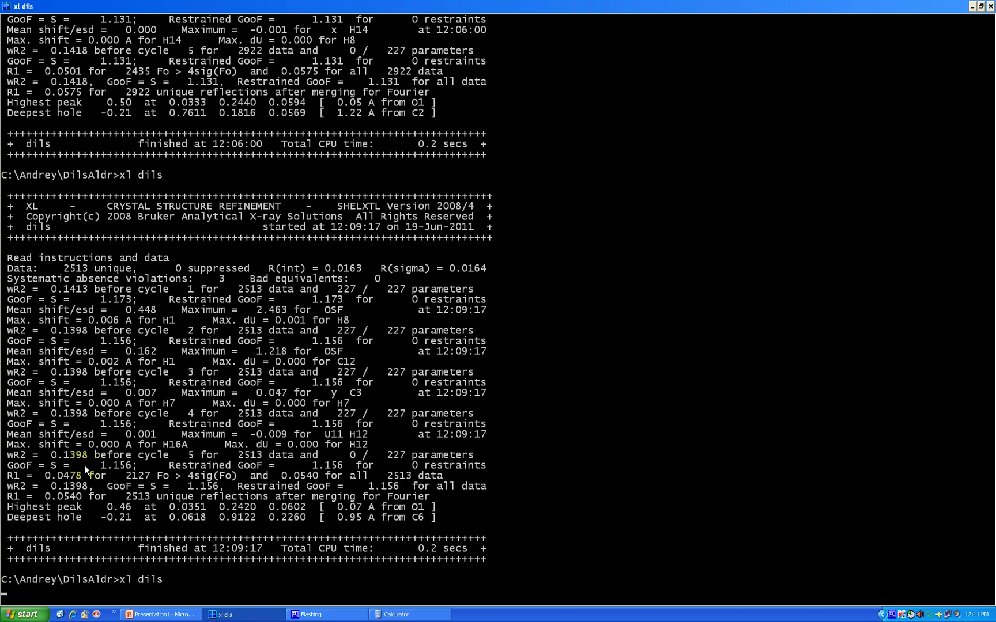
key(ctrl+o)
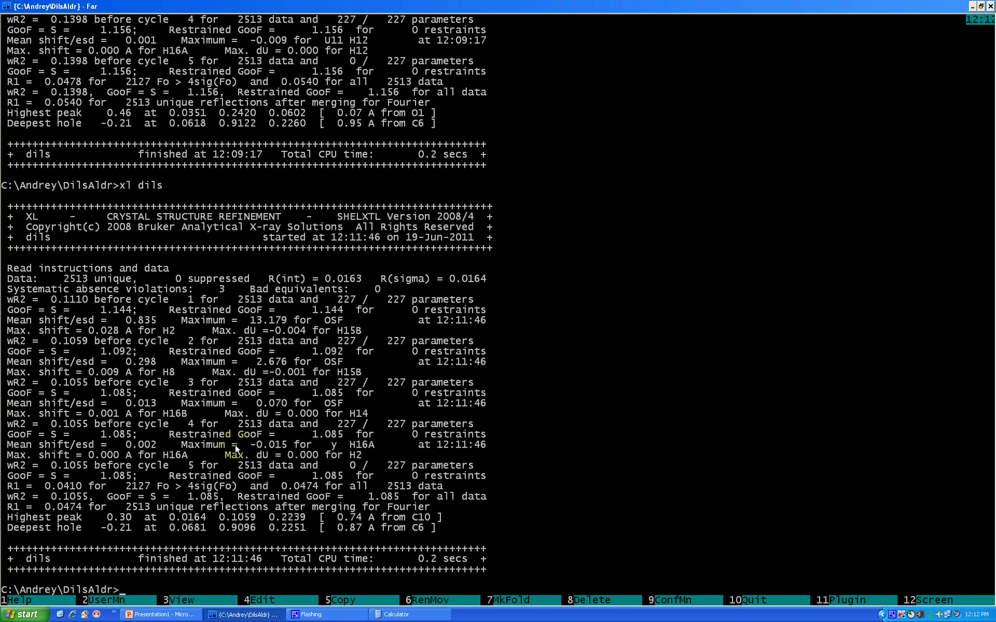
key(ctrl+o)
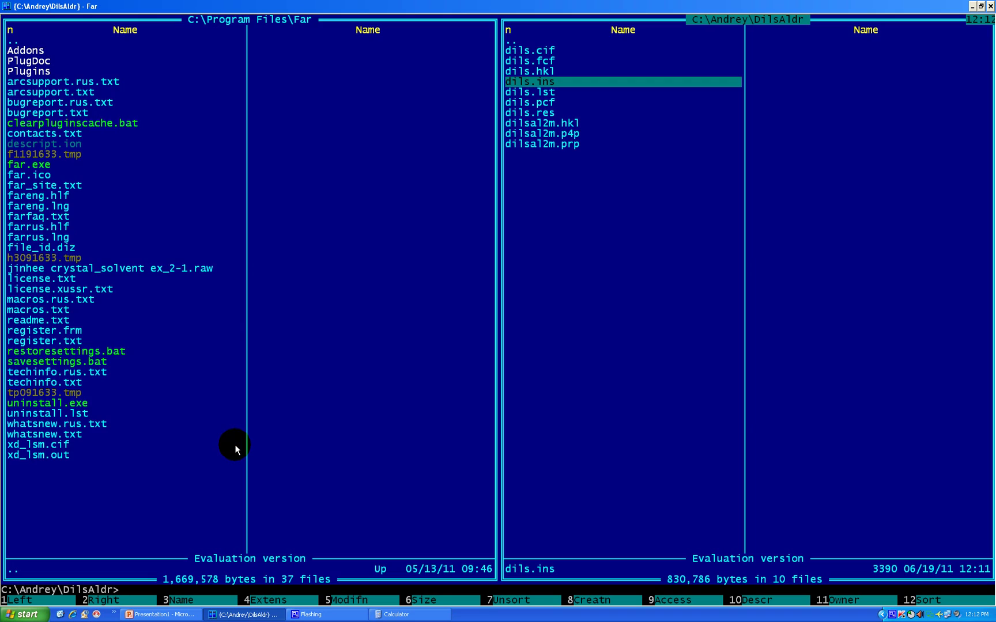
Change the second WGHT parameter in dils.ins to 1.5 and save the file.
key(F4)
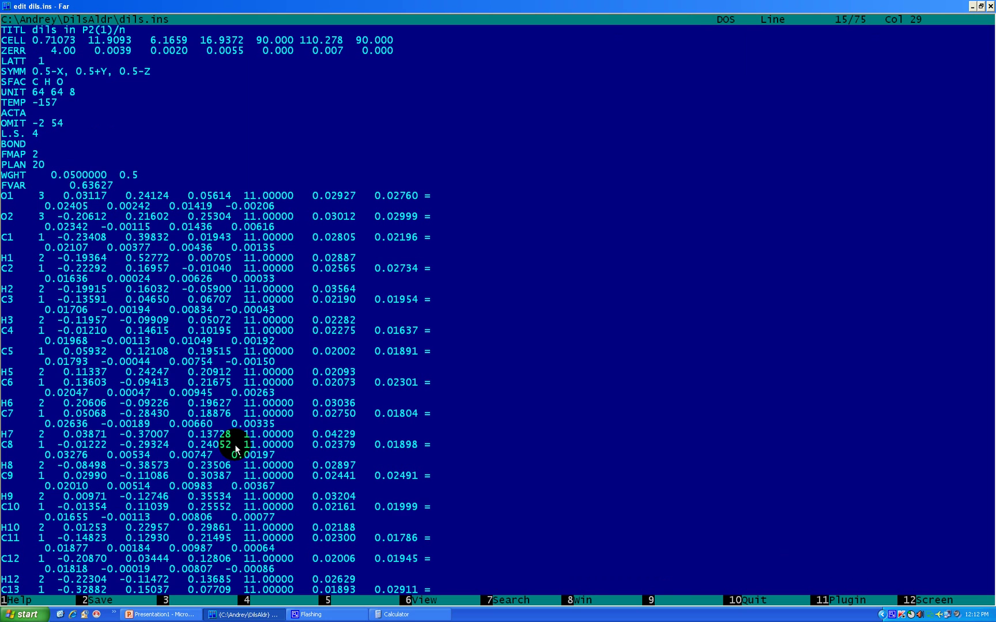
key(Left)
key(Left)
key(Left)
key(Left)
key(Left)
key(Left)
key(Left)
key(Left)
key(BackSpace)
text(1)
key(Escape)
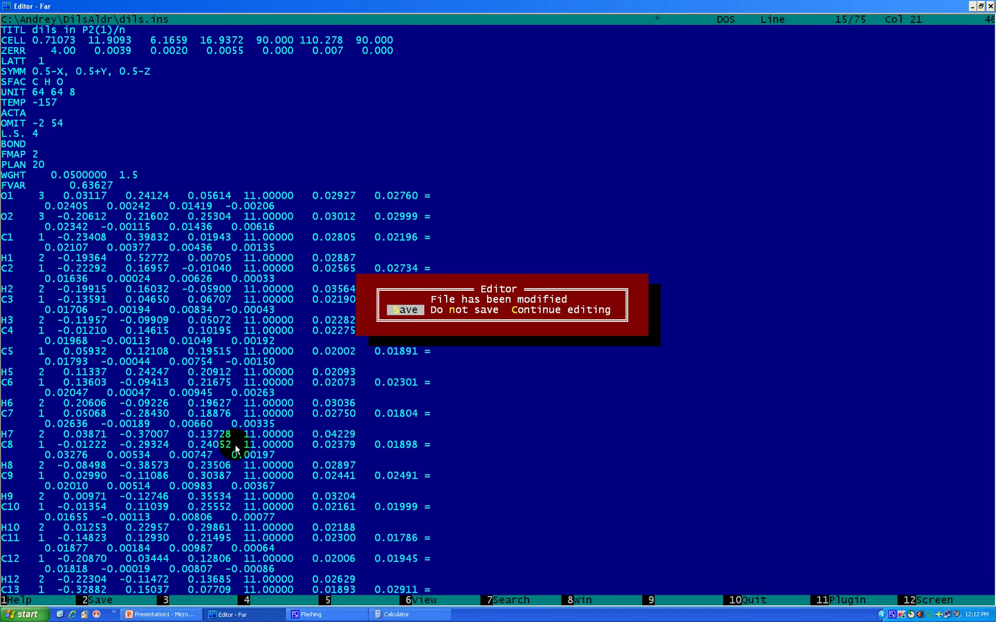
key(Return)
Run "xl dils" with the second weight of 1.5 and check the goodness of fit in the console.
text(xl)
key(ctrl+Return)
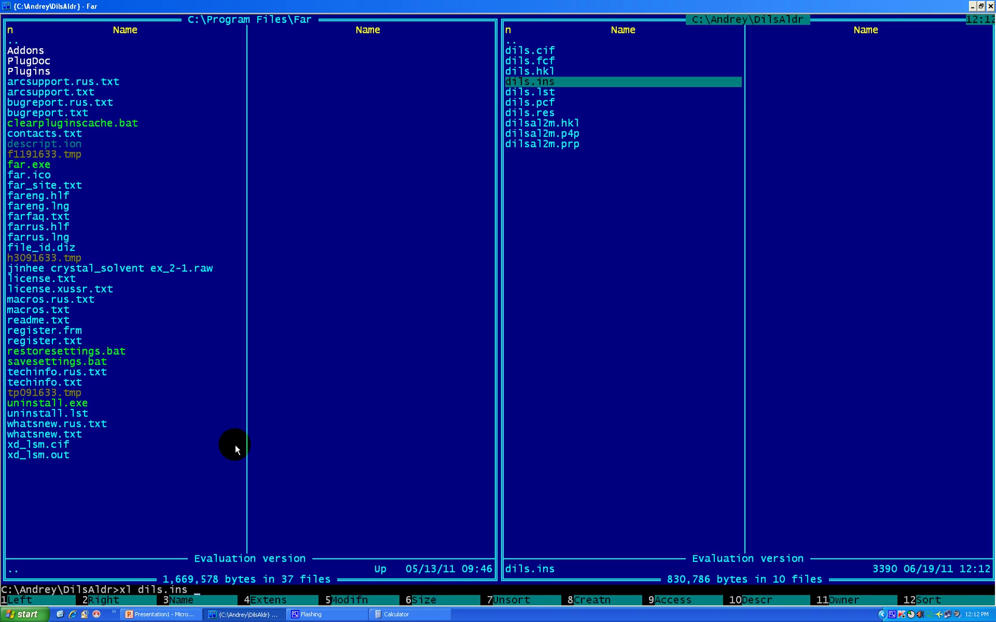
key(BackSpace)
key(BackSpace)
key(BackSpace)
key(BackSpace)
key(BackSpace)
key(Return)
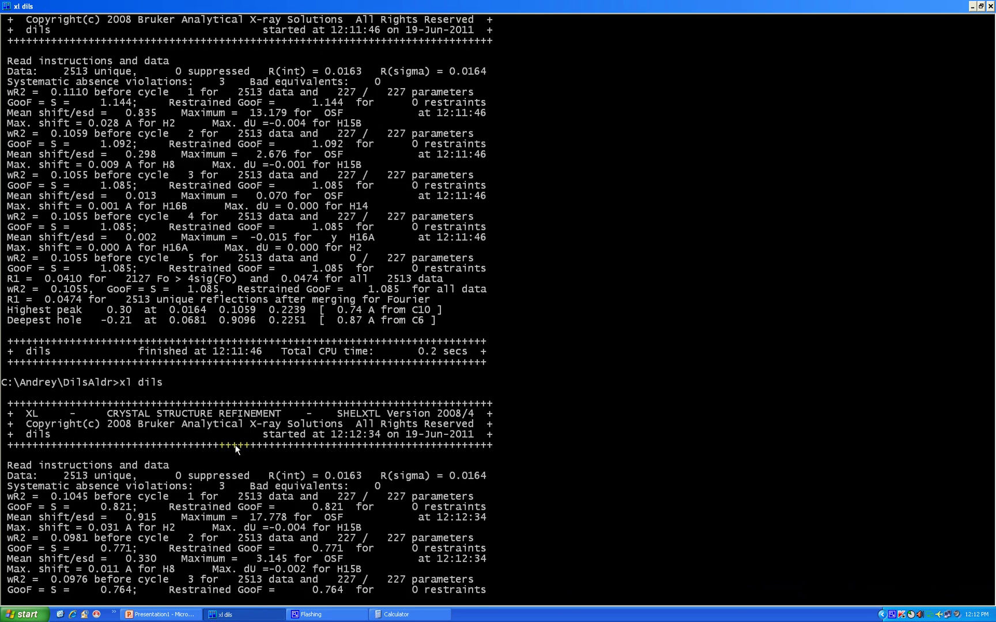
key(ctrl+o)
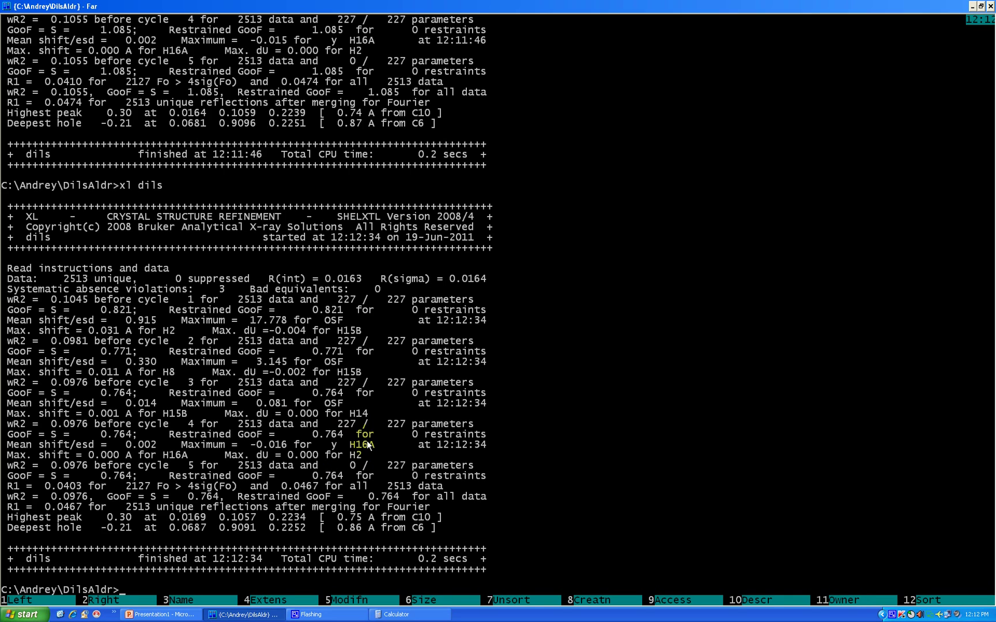
key(ctrl+o)
Set the second WGHT parameter in dils.ins to 0.6 and save the file.
key(F4)
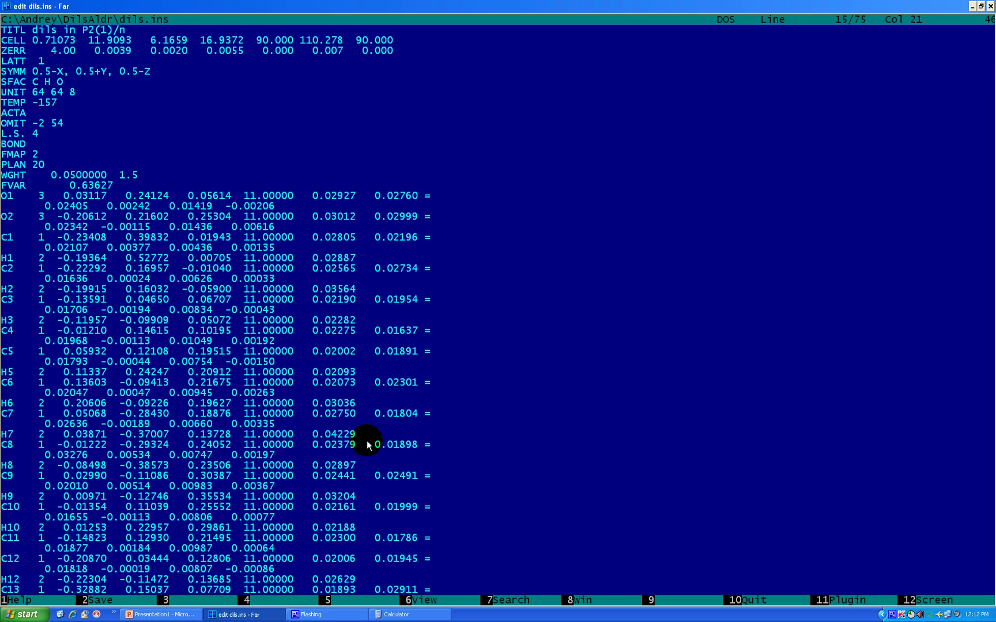
key(BackSpace)
text(0)
key(Right)
key(Right)
key(BackSpace)
text(6)
key(Escape)
key(Return)
Run "xl dils" with the second weight of 0.6 and check the goodness of fit in the console.
text(xl)
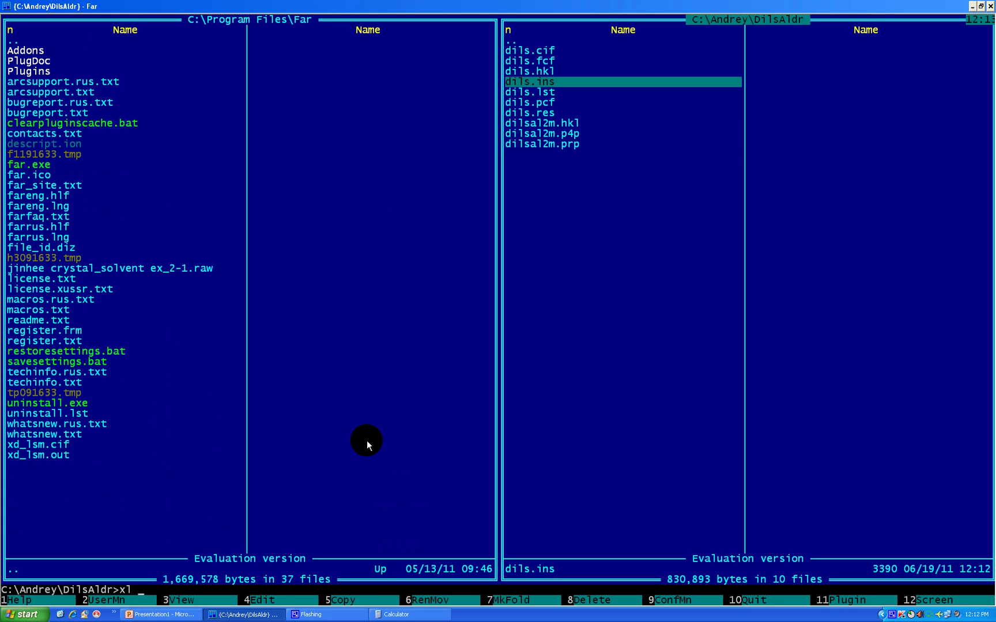
key(ctrl+Return)
key(BackSpace)
key(BackSpace)
key(BackSpace)
key(BackSpace)
key(BackSpace)
key(Return)
key(ctrl+o)
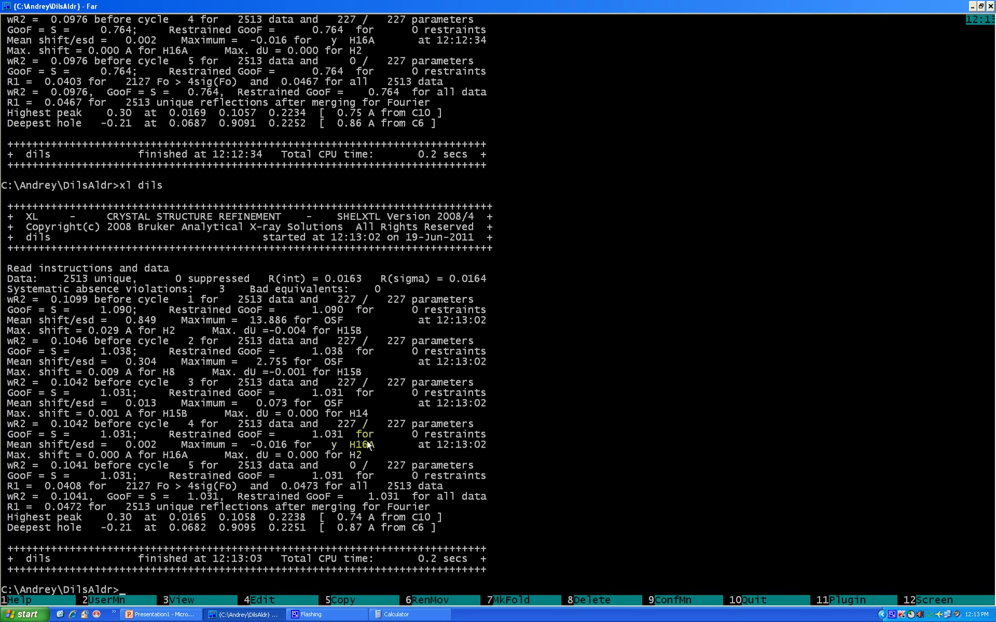
key(ctrl+o)
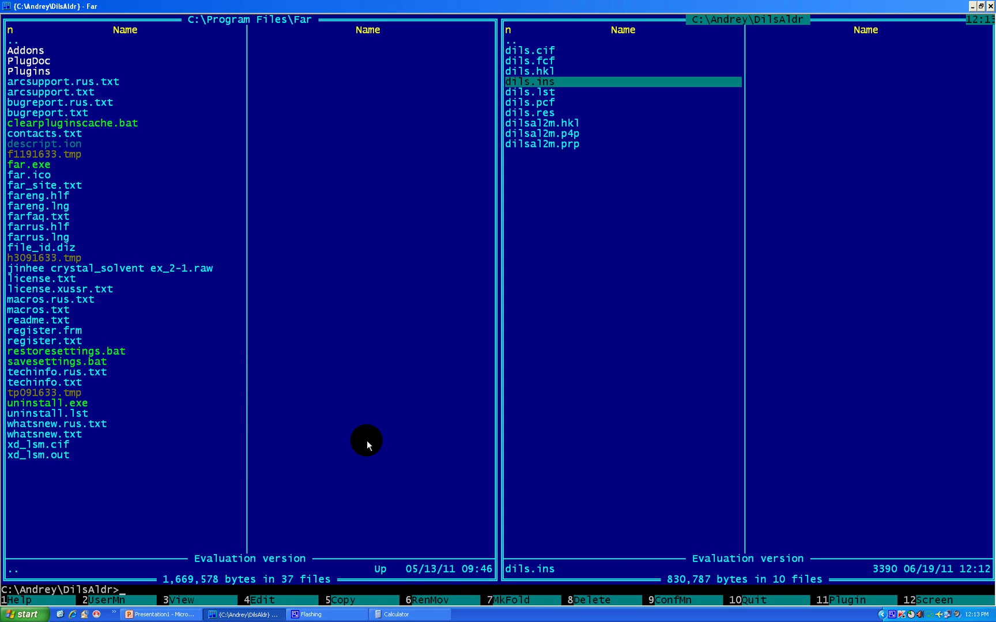
Open dils.lst and examine the R values, goodness of fit, analysis of variance, recommended weighting scheme and Most Disagreeable Reflections list.
key(Down)
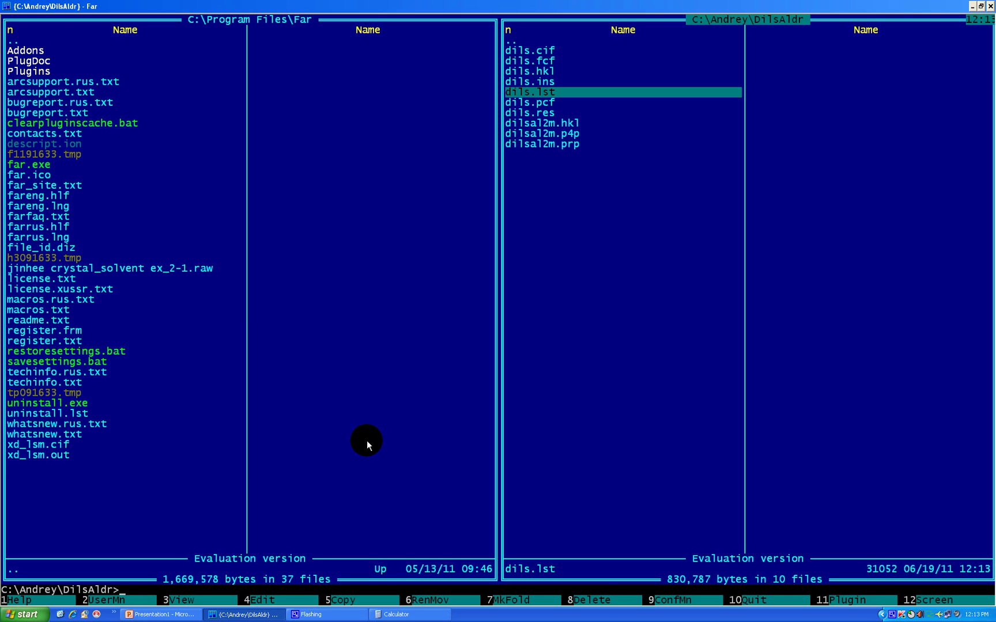
key(Up)
key(Down)
key(F4)
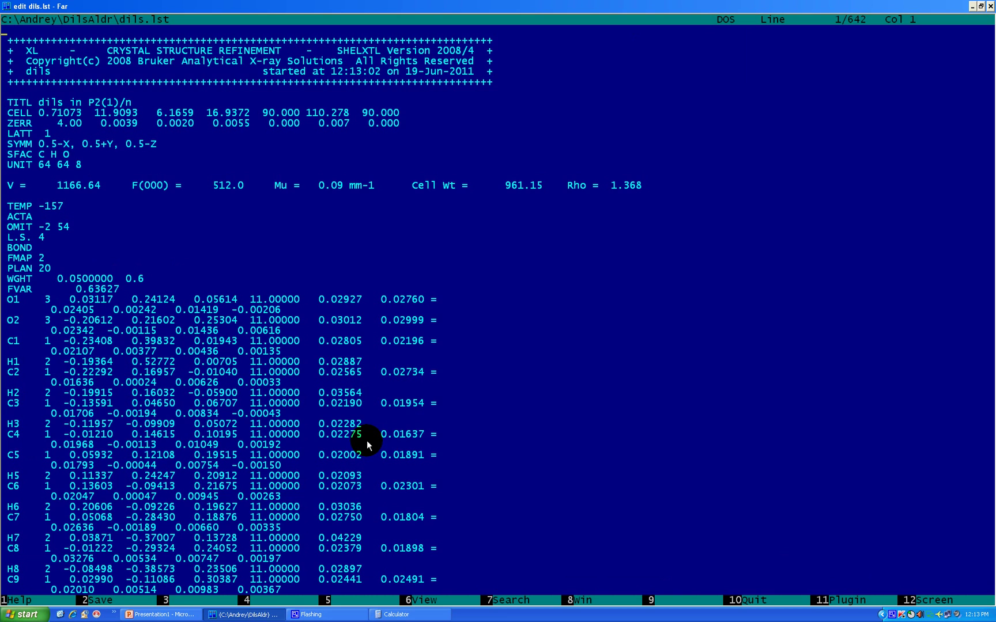
key(Page_Down)
key(Page_Down)
key(Page_Down)
key(Page_Down)
key(Page_Down)
key(Page_Down)
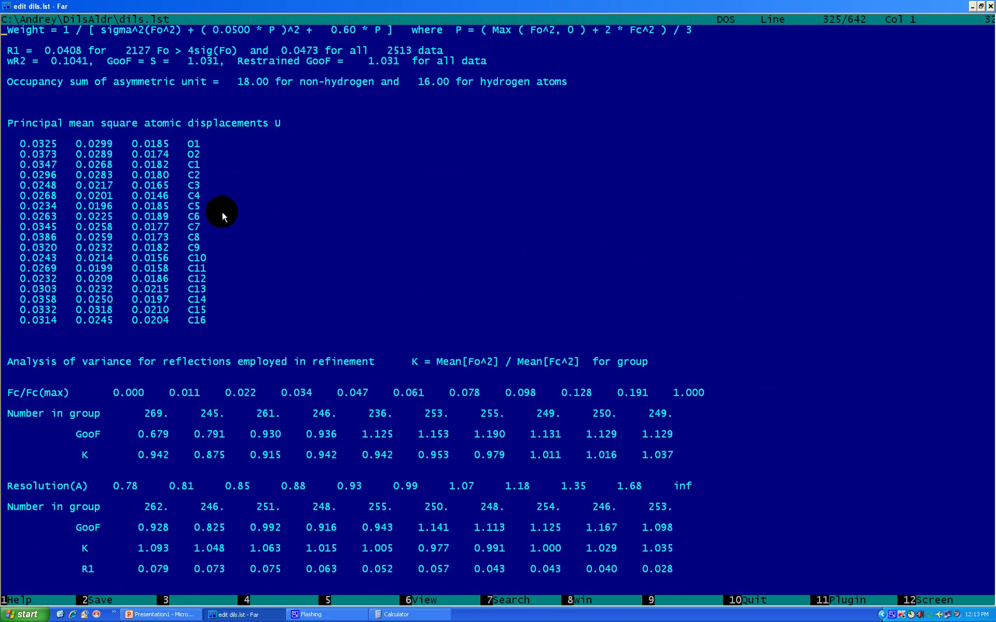
key(Page_Down)
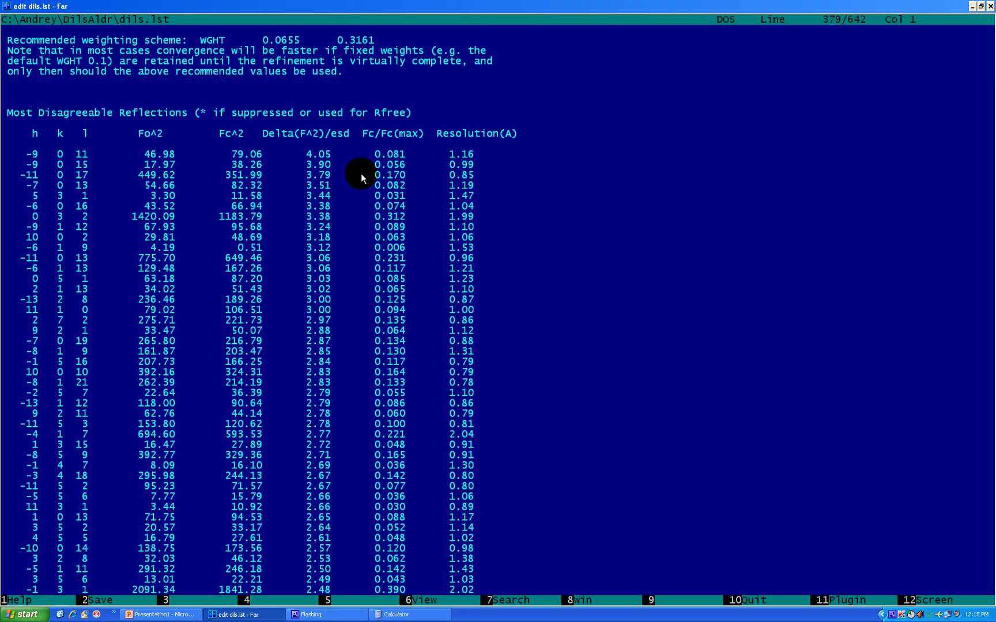
Copy the first three Most Disagreeable Reflections lines (-9 0 11, -9 0 15 and -11 0 17) from dils.lst and close the file.
click(311, 164)
key(Up)
key(Up)
key(Right)
key(Right)
key(Down)
key(Down)
key(Left)
key(Up)
key(Down)
key(Down)
key(Up)
key(Up)
key(Up)
key(Left)
key(Left)
key(Left)
key(Left)
key(Left)
key(Left)
key(Left)
key(Left)
key(Left)
key(Left)
key(Left)
key(Left)
key(Left)
key(Left)
key(Left)
key(Left)
key(Left)
key(Left)
key(Left)
key(Left)
key(Left)
key(Left)
key(Left)
key(Left)
key(Left)
key(Left)
key(Left)
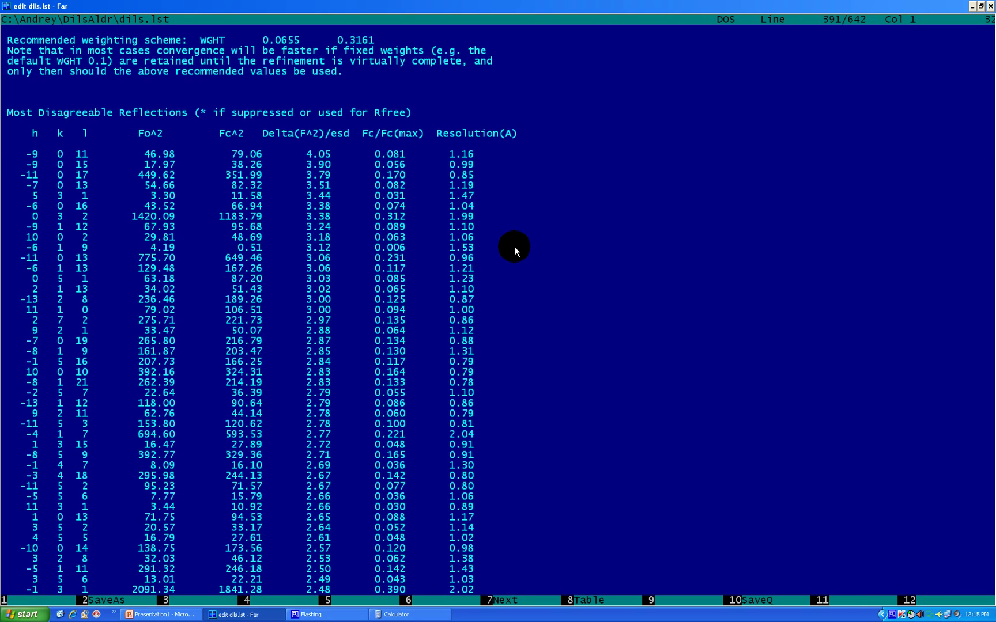
key(shift+Down)
key(shift+Down)
key(shift+Down)
key(ctrl+c)
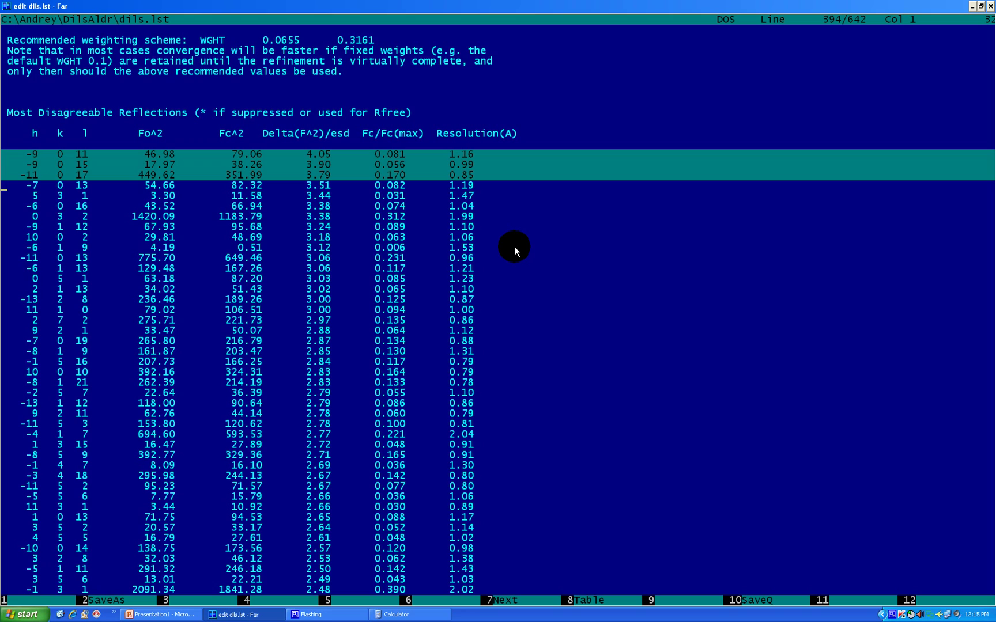
key(ctrl)
key(Escape)
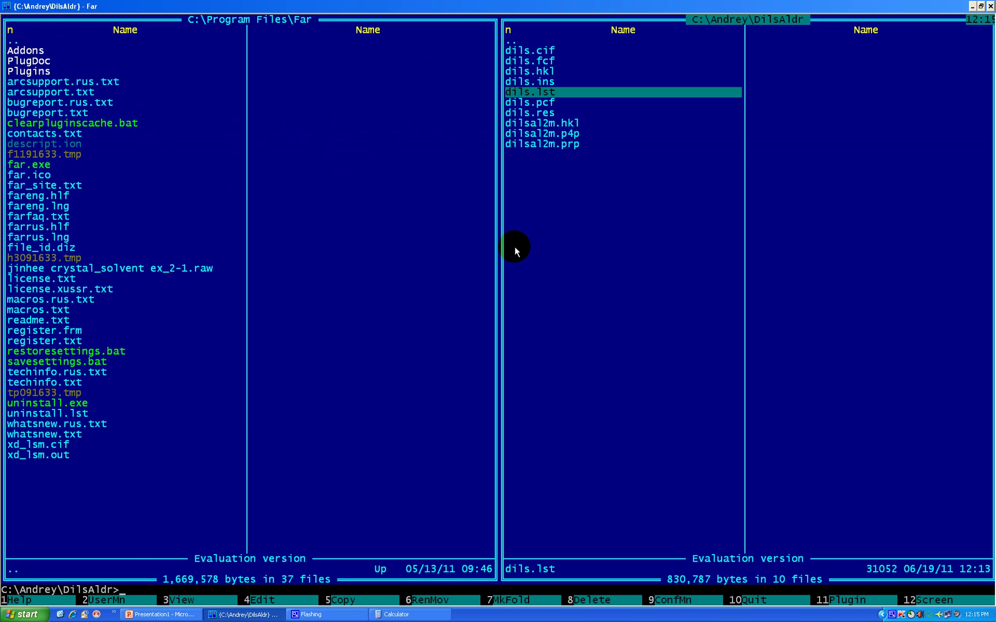
Open dils.ins and paste the three copied reflection lines on a new line directly below "OMIT -2 54".
key(Up)
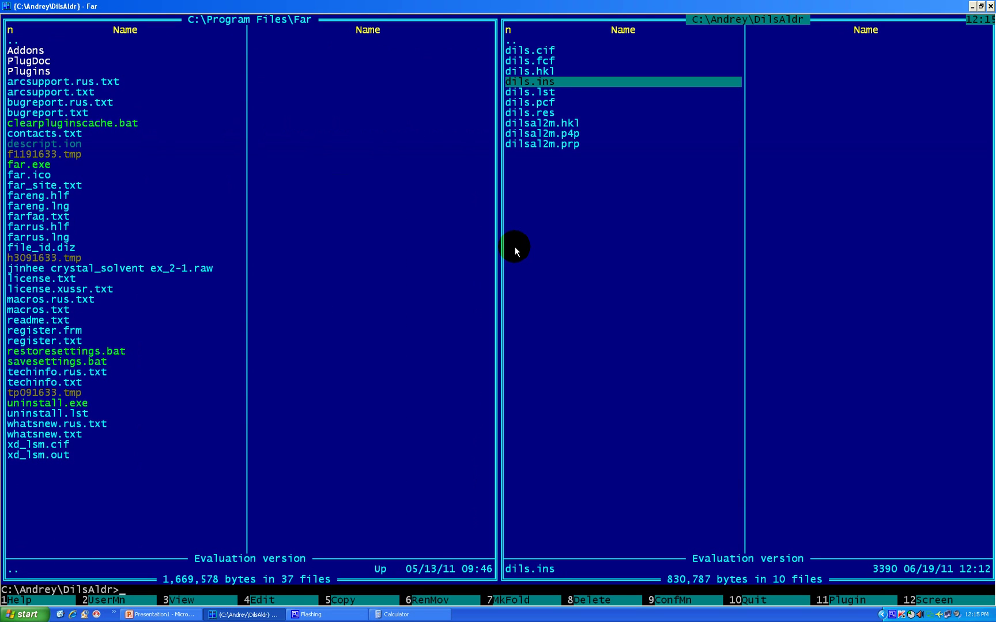
key(F4)
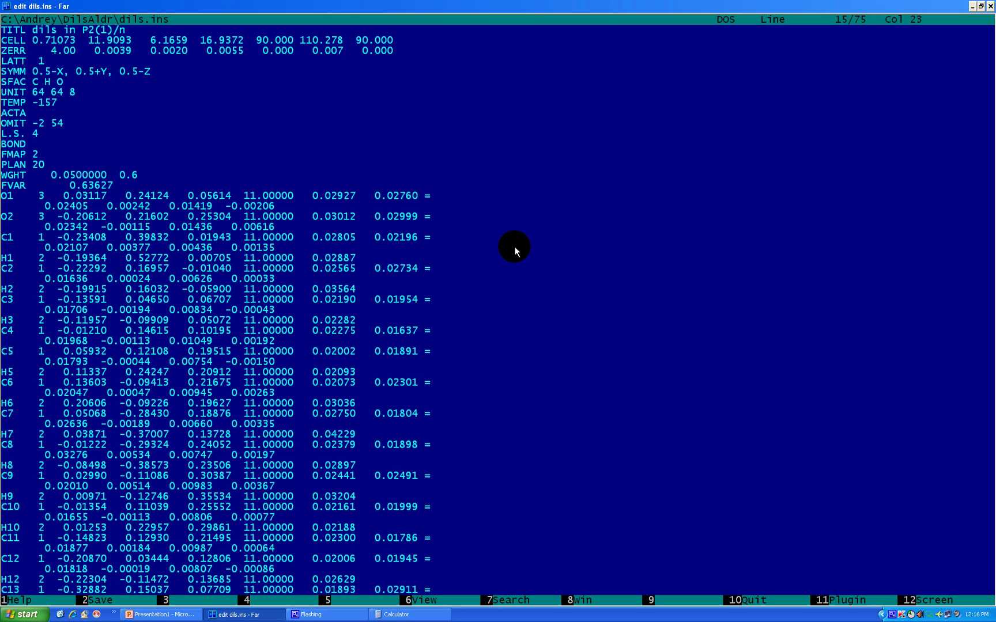
key(Up)
key(Up)
key(Up)
key(Up)
key(Up)
key(Up)
key(Left)
key(Left)
key(Left)
key(Left)
key(Left)
key(Left)
key(Left)
key(Left)
key(Left)
key(Left)
key(Left)
key(Left)
key(Left)
key(Left)
key(Left)
key(Left)
key(Left)
key(Left)
key(Up)
key(Down)
key(Down)
key(Home)
key(Return)
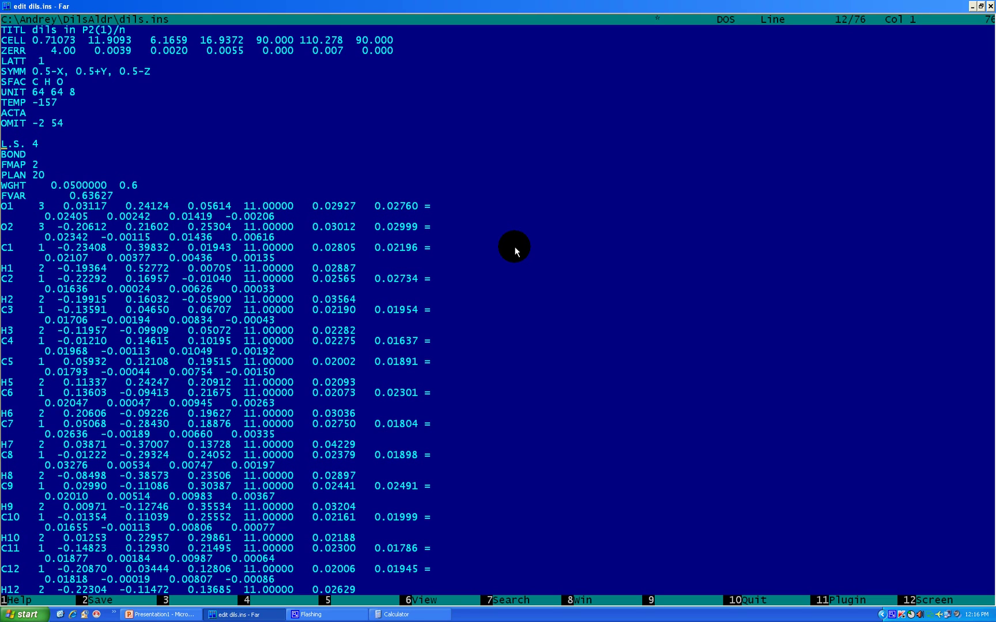
key(Up)
key(ctrl+v)
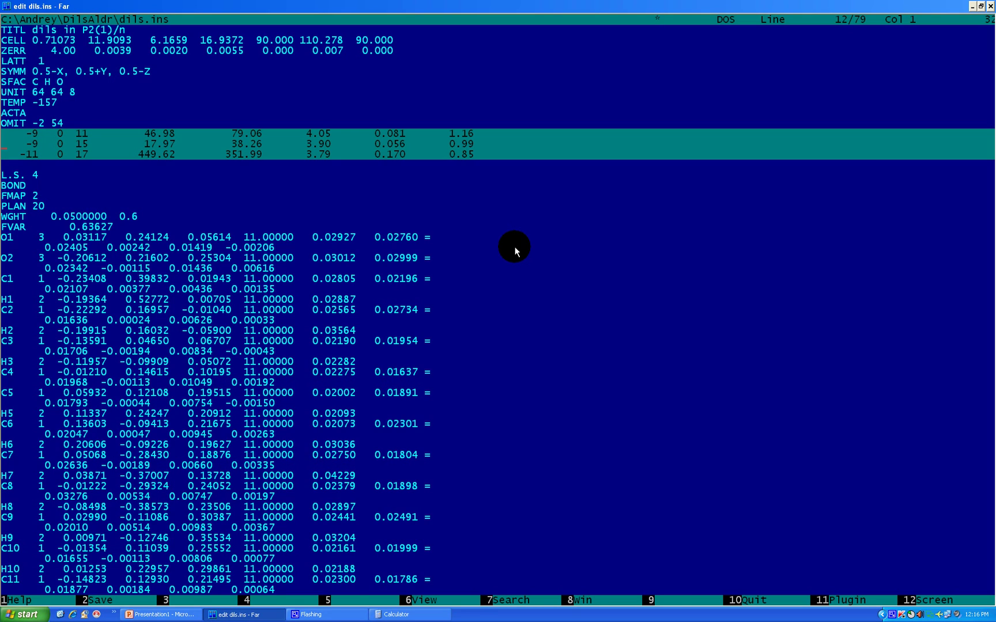
Delete the columns after the h k l indices from the three pasted reflection lines, using a rectangular block selection.
key(alt)
key(Down)
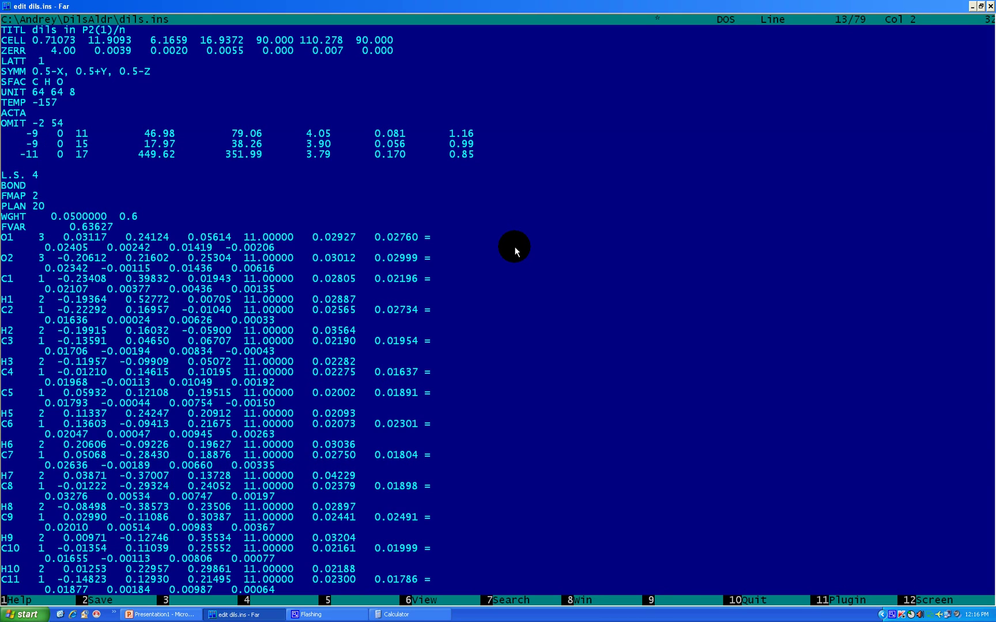
key(Right)
key(Right)
key(Right)
key(Right)
key(Right)
key(Right)
key(Right)
key(Right)
key(Right)
key(Right)
key(Right)
key(Right)
key(Right)
key(Right)
key(Right)
key(Right)
key(Right)
key(Up)
key(Up)
key(alt)
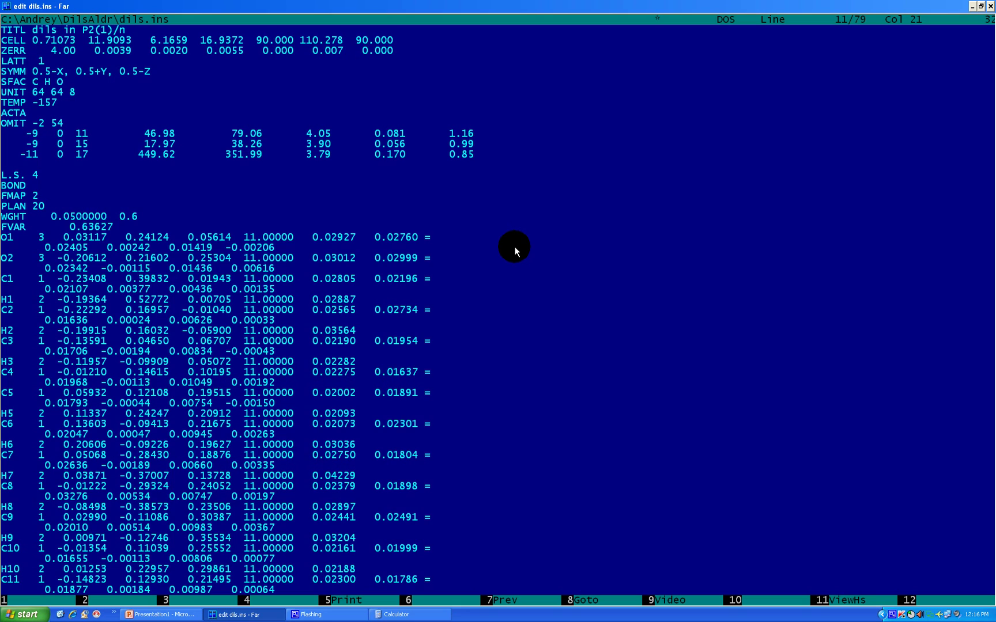
key(Down)
key(alt+shift+Right)
key(alt+shift+Right)
key(alt+shift+Right)
key(alt+shift+Right)
key(alt+shift+Right)
key(alt+shift+Right)
key(alt+shift+Right)
key(alt+shift+Right)
key(alt+shift+Right)
key(alt+shift+Right)
key(alt+shift+Right)
key(alt+shift+Right)
key(alt+shift+Right)
key(alt+shift+Right)
key(alt+shift+Right)
key(alt+shift+Right)
key(alt+shift+Right)
key(alt+shift+Right)
key(alt+shift+Right)
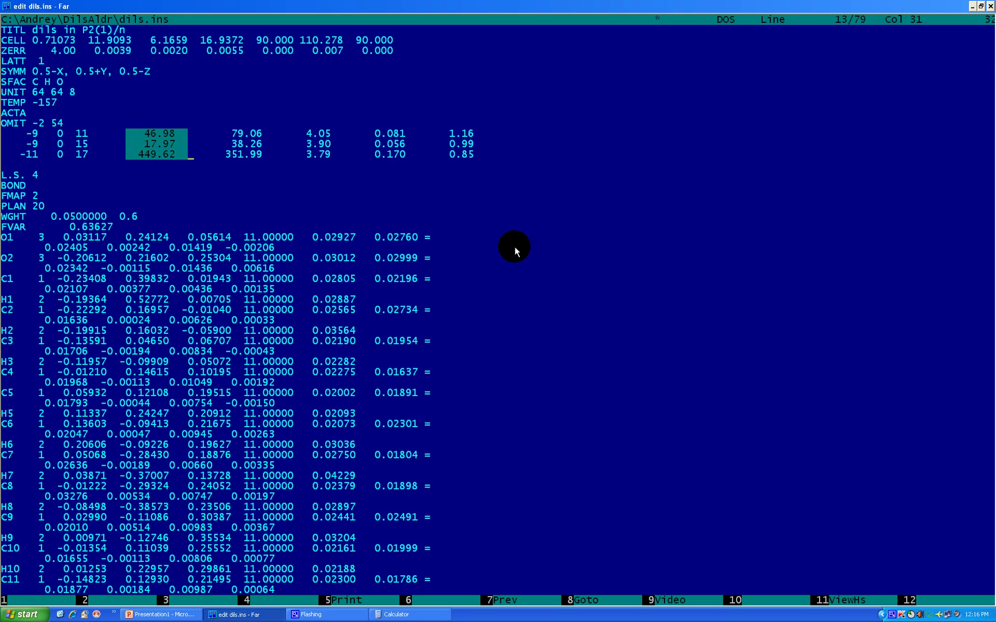
key(alt+shift+Right)
key(alt+shift+Right)
key(alt+shift+Right)
key(alt+shift+Right)
key(alt+shift+Right)
key(alt+shift+Right)
key(alt+shift+Right)
key(alt+shift+Right)
key(alt+shift+Right)
key(alt+shift+Right)
key(alt+shift+Right)
key(alt+shift+Right)
key(alt+shift+Right)
key(alt+shift+Right)
key(alt+shift+Right)
key(alt+shift+Right)
key(alt+shift+Right)
key(alt+shift+Right)
key(alt+shift+Right)
key(alt+shift+Right)
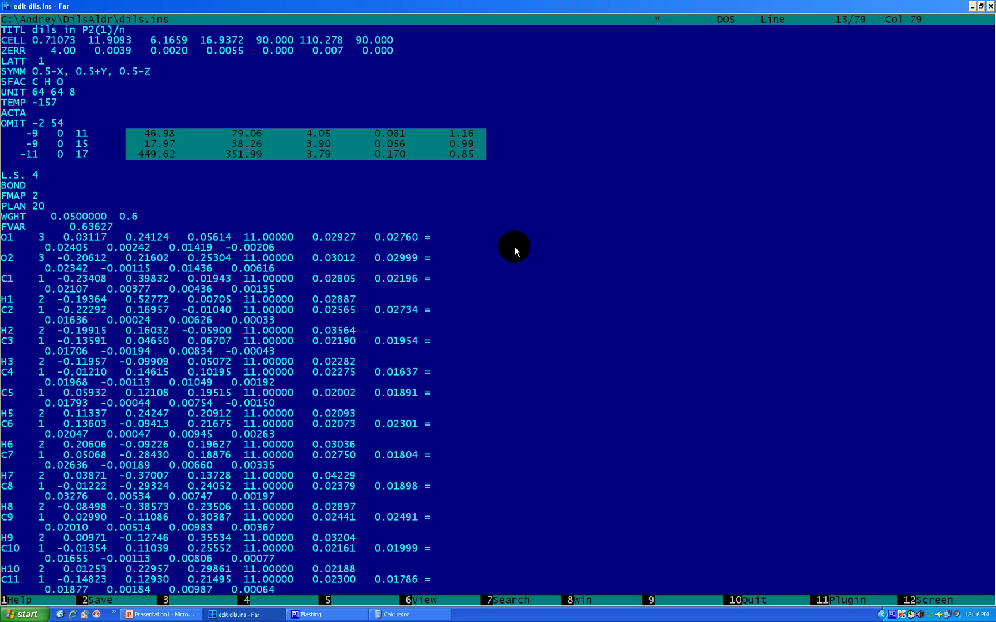
key(shift+Delete)
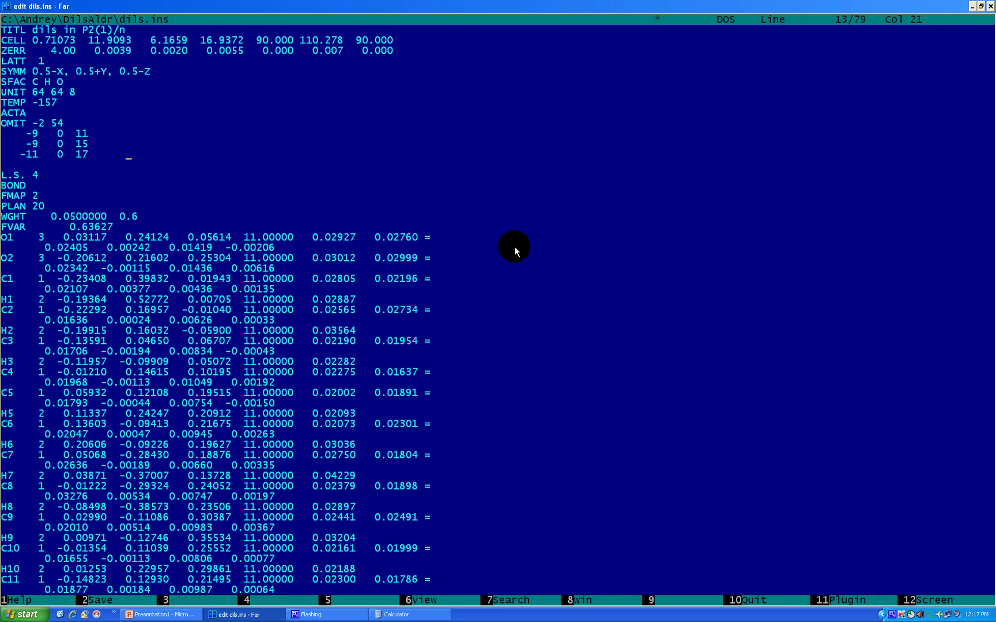
Insert the OMIT instruction at the start of each pasted reflection line below "OMIT -2 54", beginning with -9 0 11 and -9 0 15.
key(Up)
key(ctrl+Left)
key(ctrl+Left)
key(ctrl+Left)
key(Home)
text(OMIT)
key(Down)
key(Left)
key(Home)
text(OMIT)
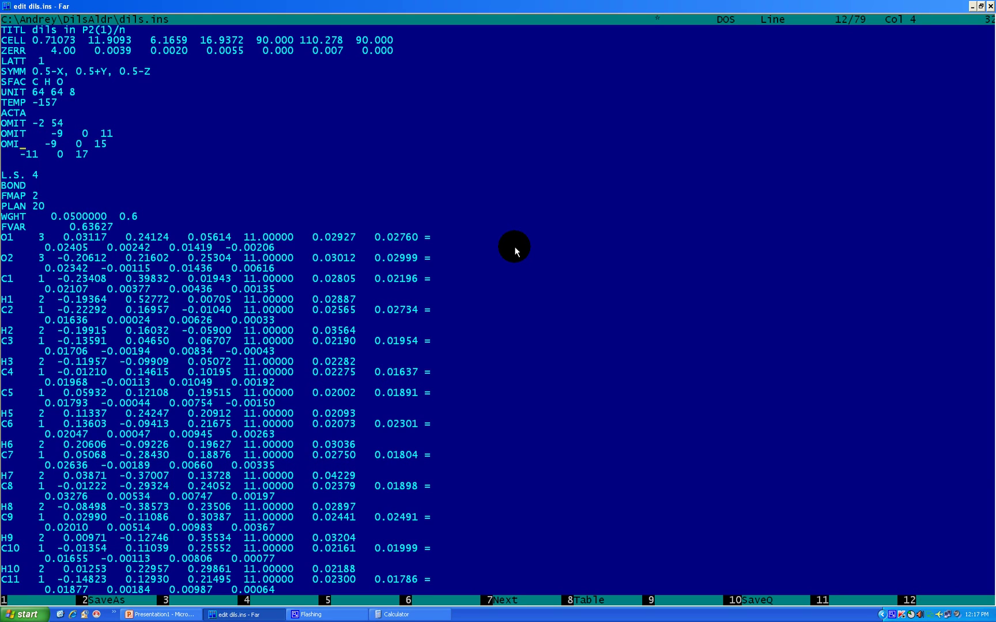
key(Down)
key(Home)
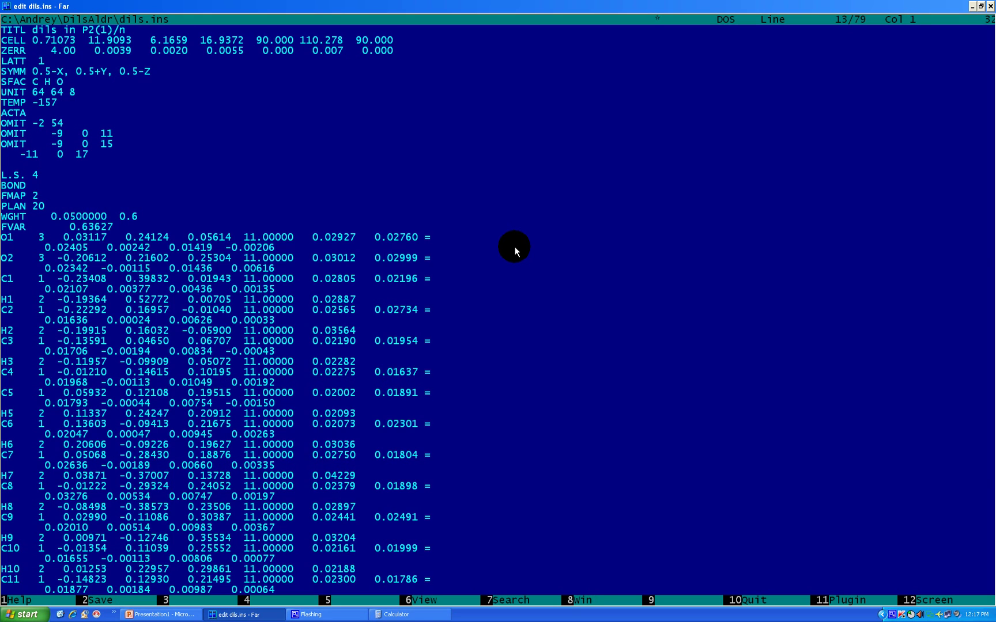